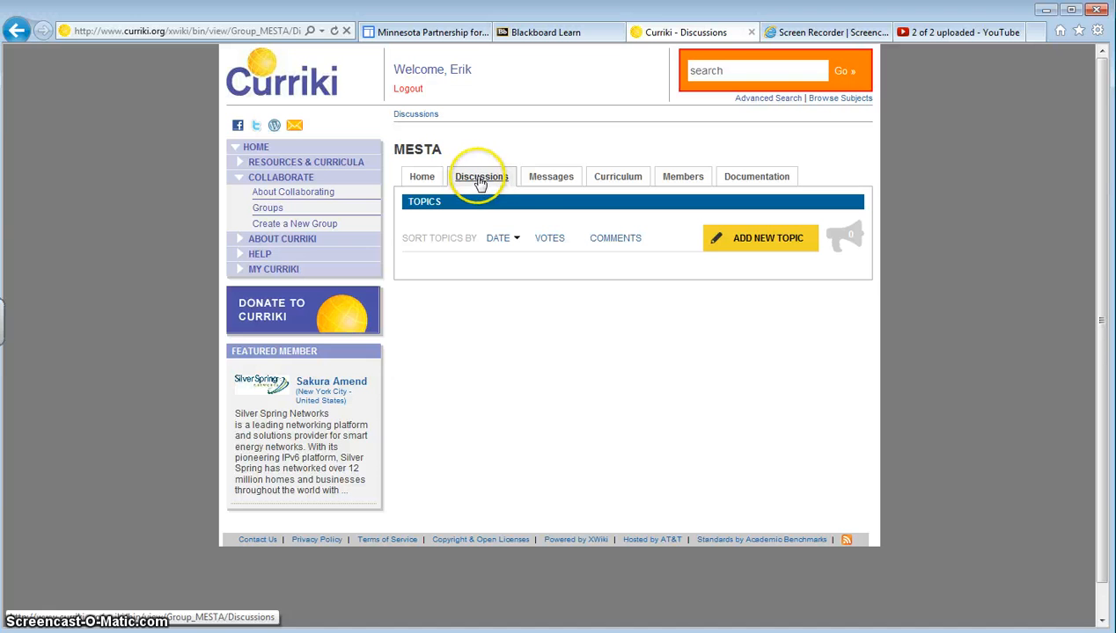
Open the MESTA group's curriculum and enter the Earth Science collection.
click(547, 179)
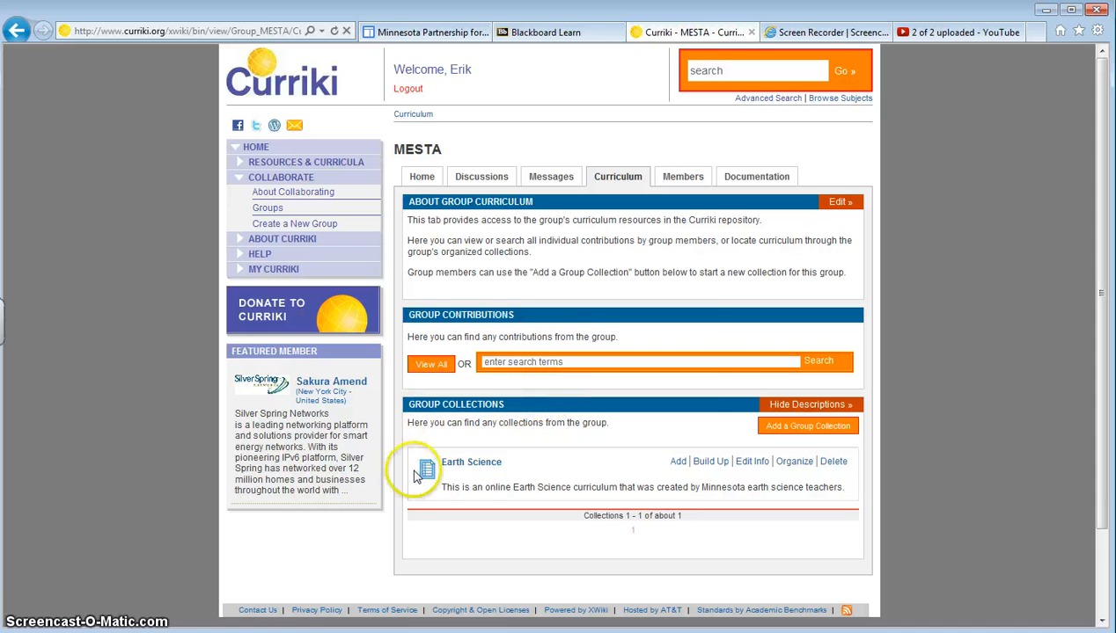
mouse_move(475, 466)
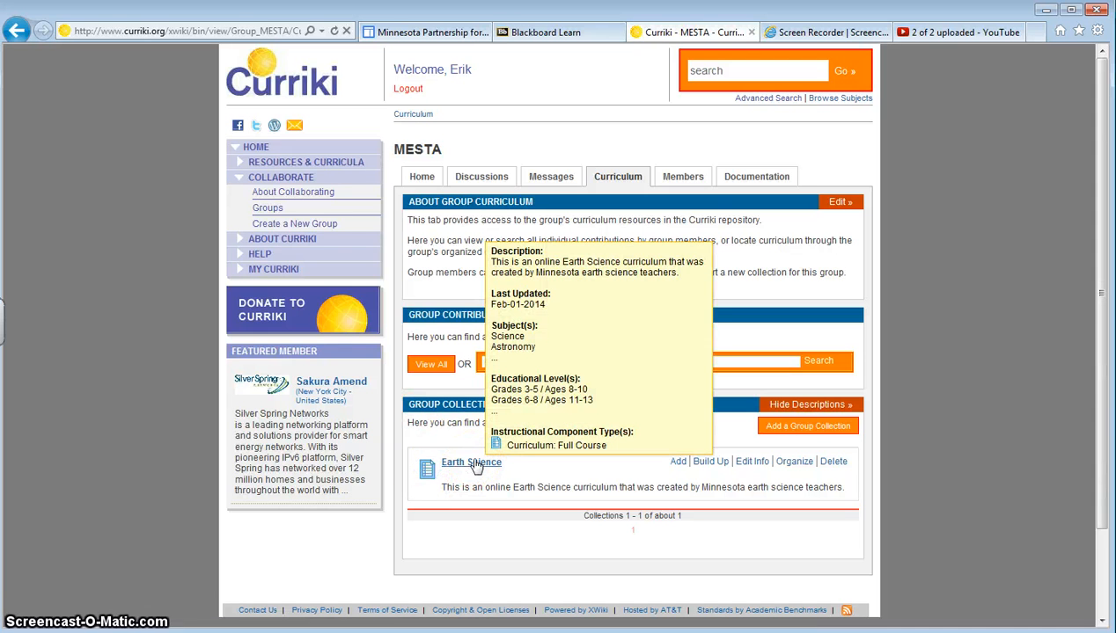
click(475, 464)
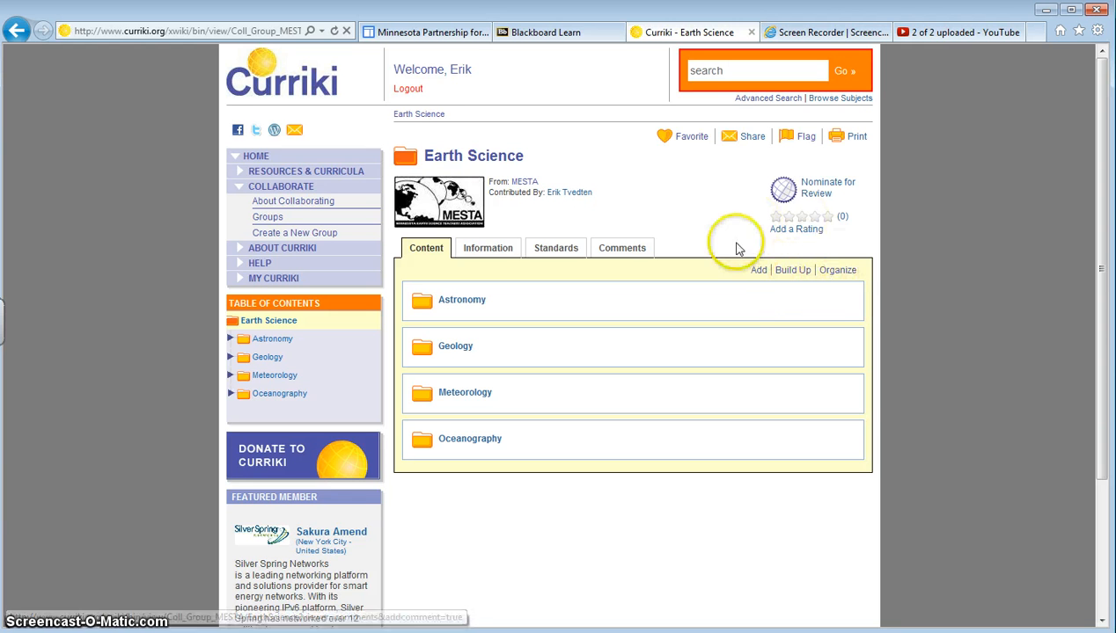
Start adding a new folder to the Earth Science collection, choosing the option for organizing resources.
click(794, 272)
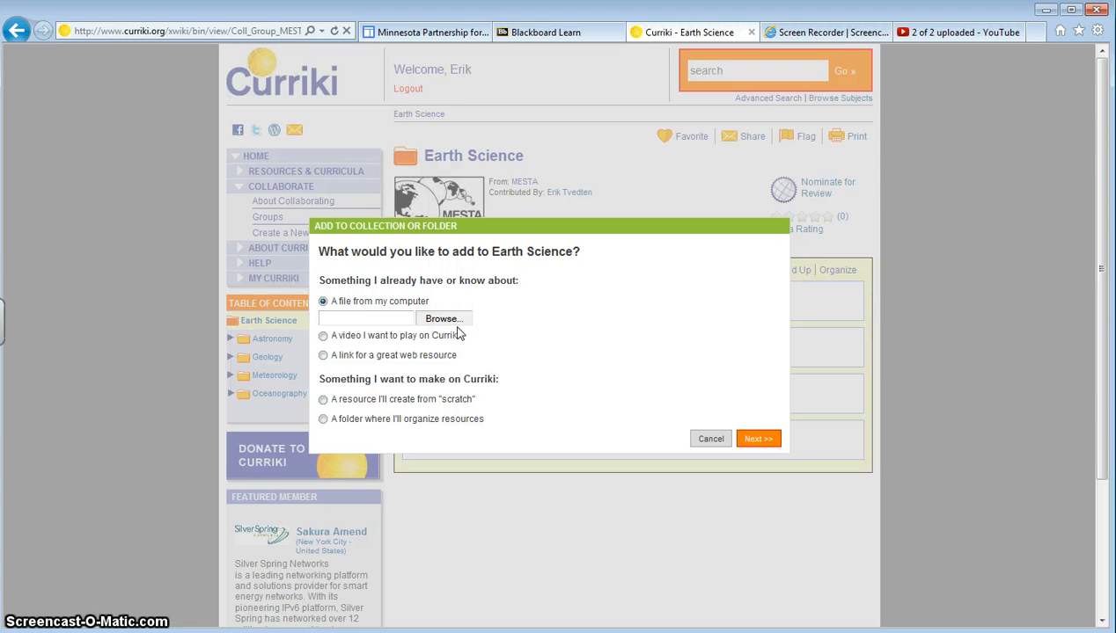
click(379, 338)
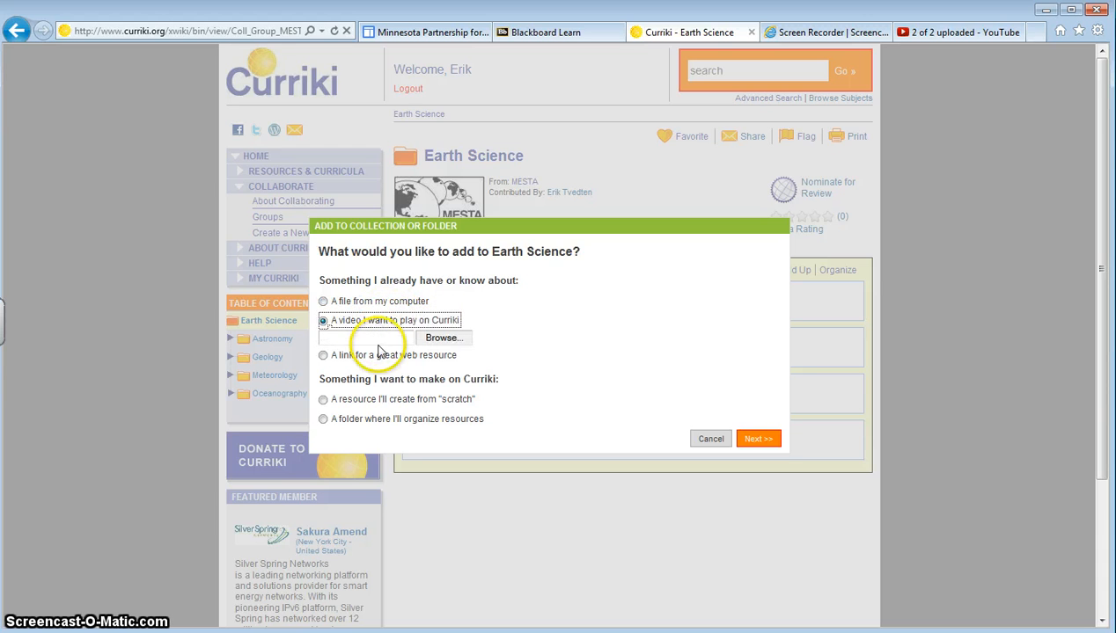
click(378, 354)
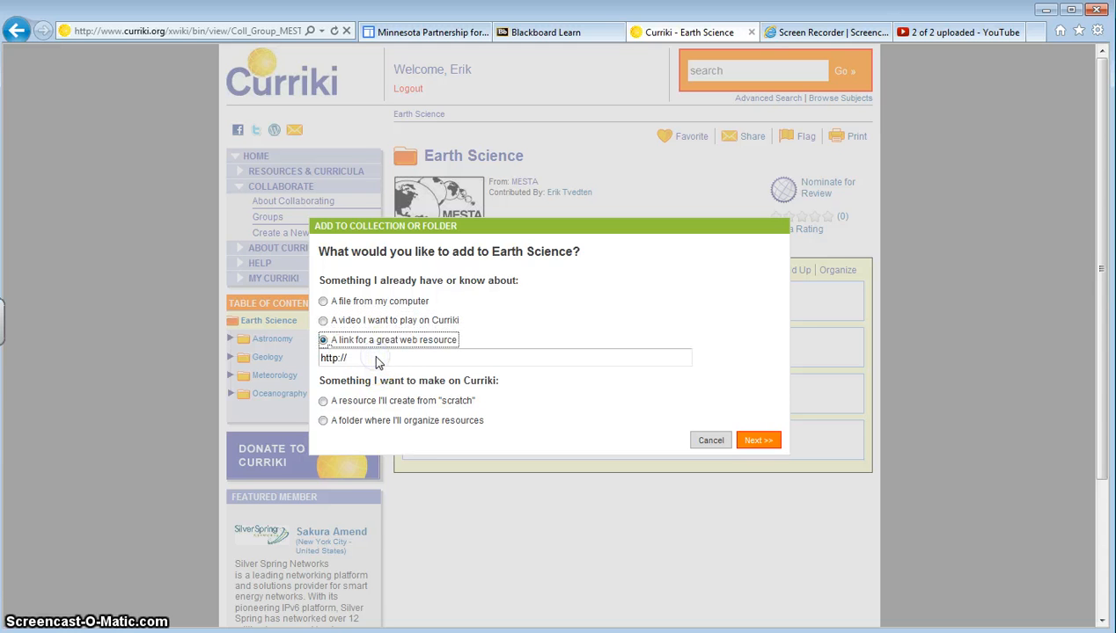
click(384, 402)
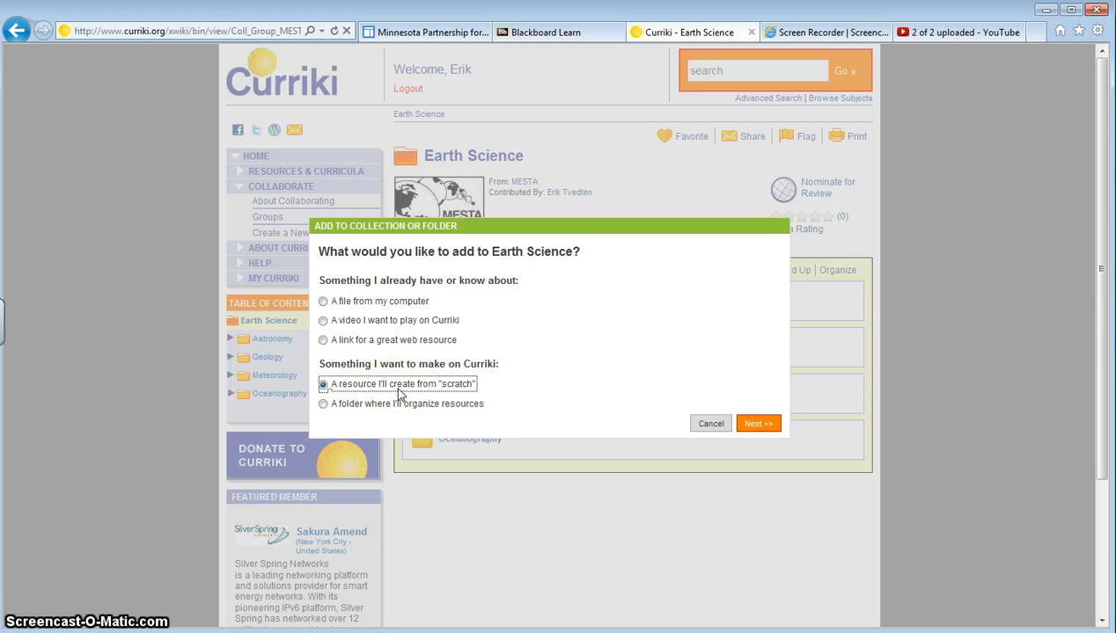
click(396, 406)
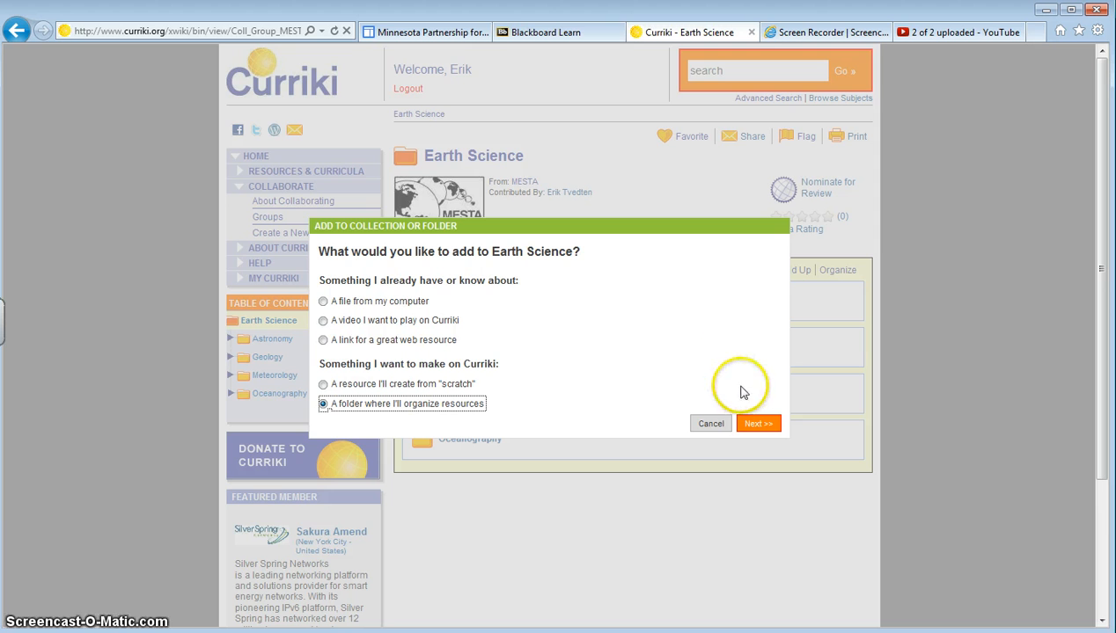
click(759, 426)
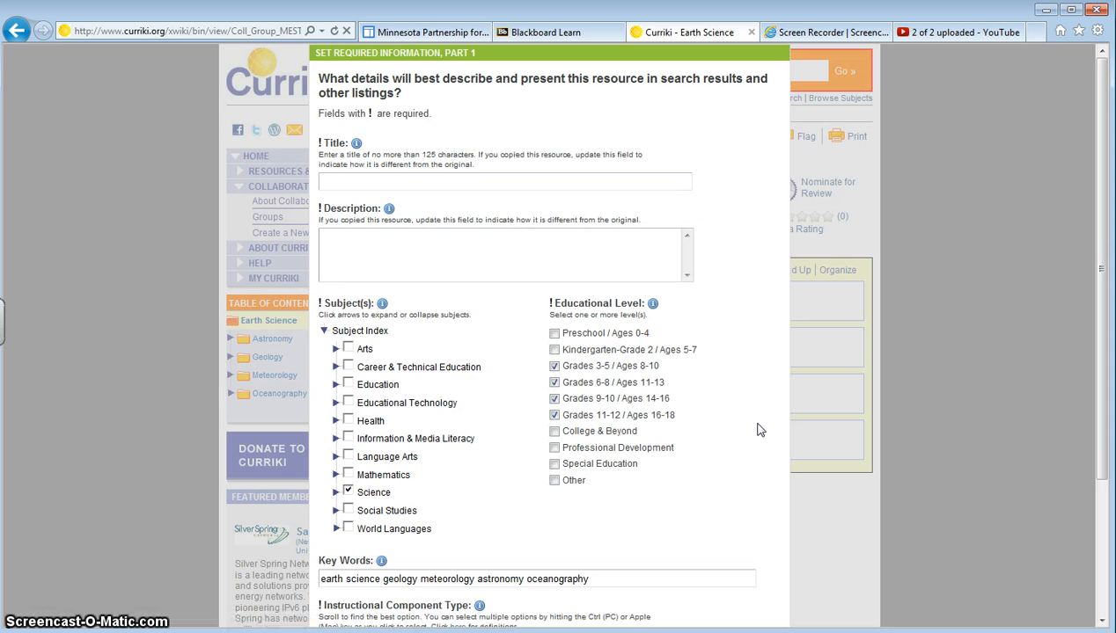
Enter "Plate Tectonics" as both the folder's title and description.
click(457, 178)
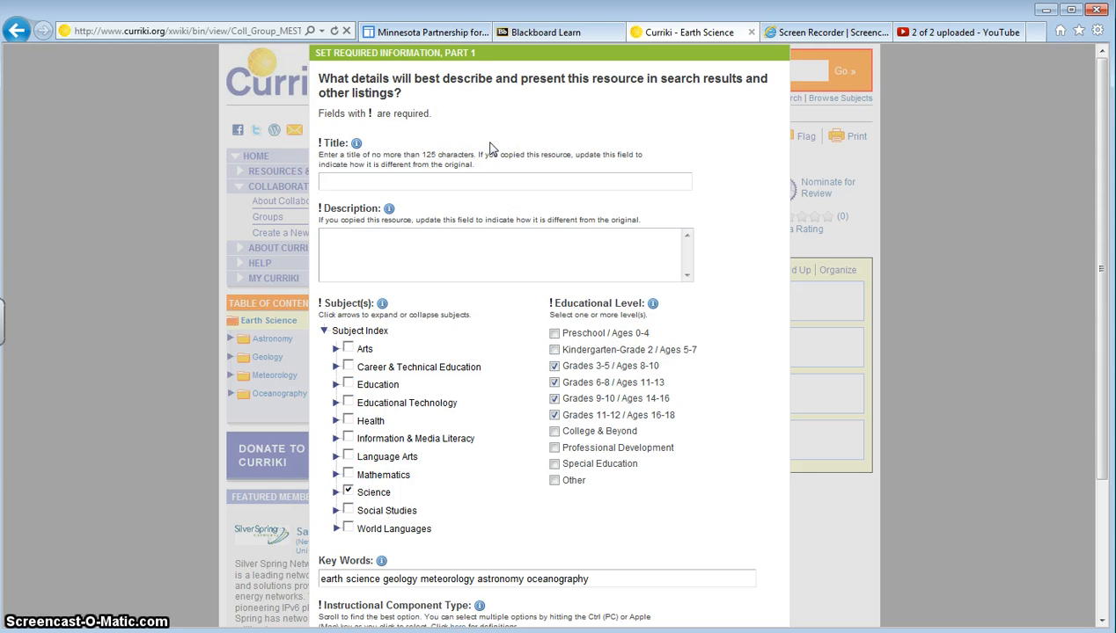
text(Plate Tectonics)
click(412, 259)
text(Plate Tectonics)
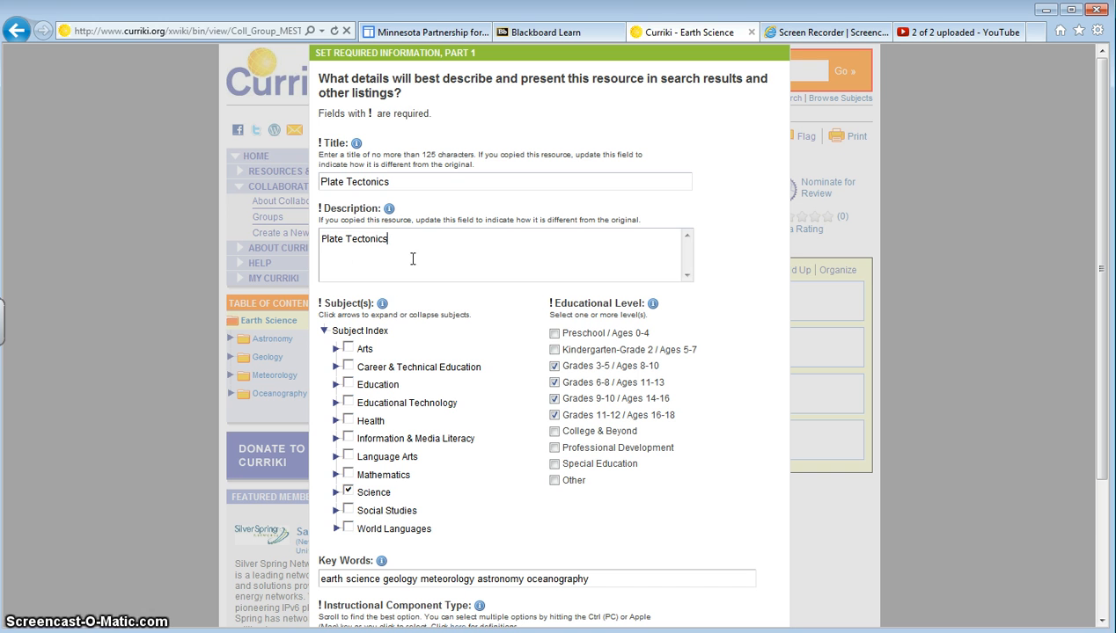
Expand the Science subject to review its checked subtopics.
click(336, 493)
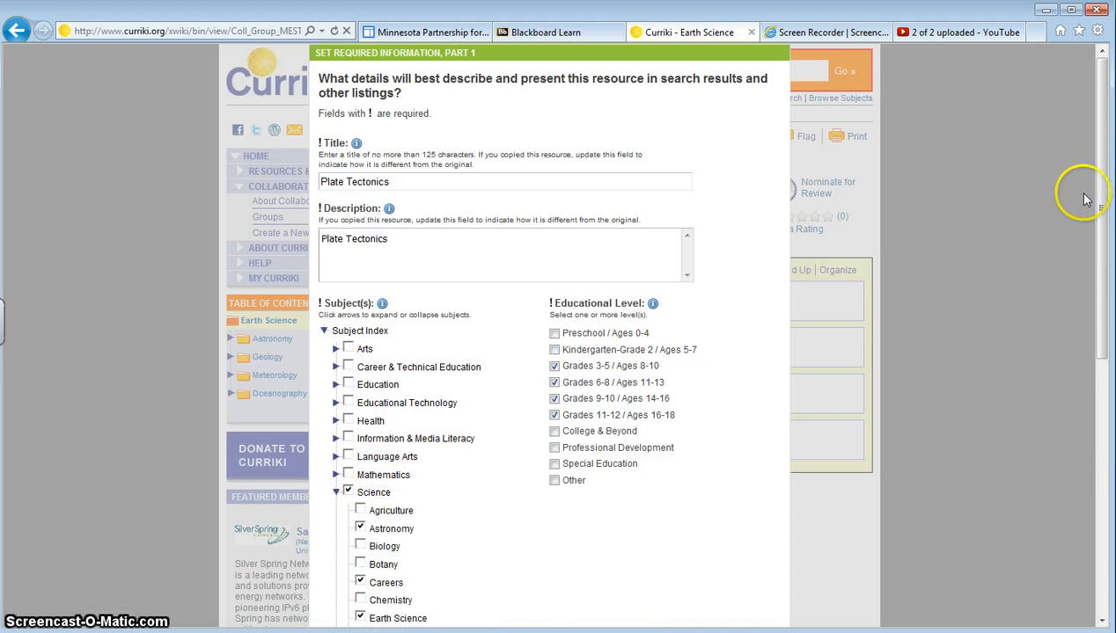
drag(1109, 184, 1109, 363)
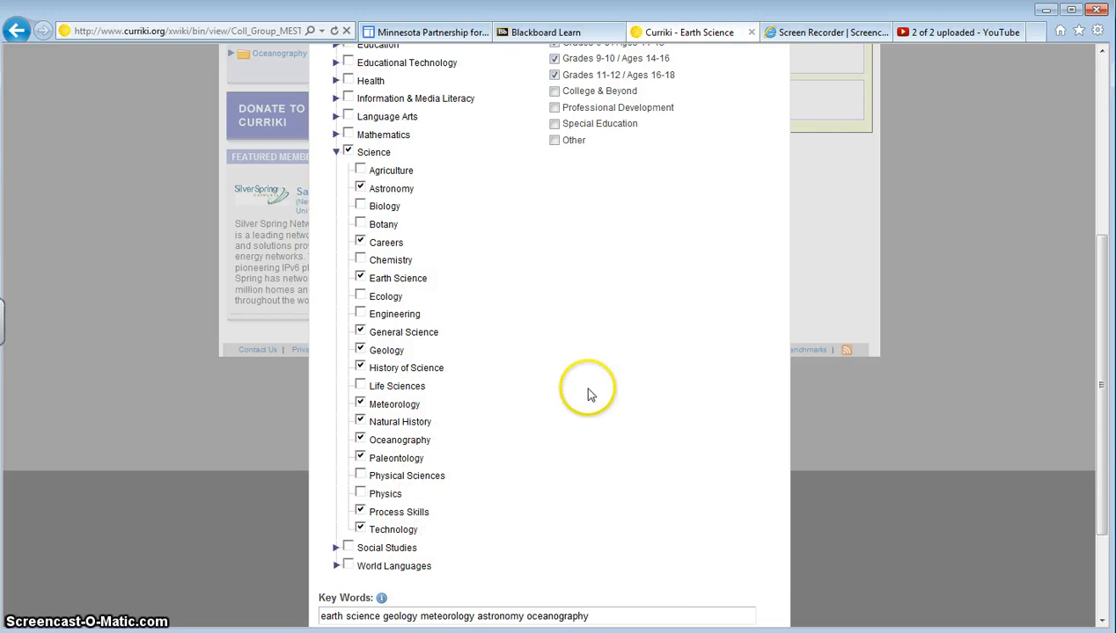
drag(1102, 273, 1103, 449)
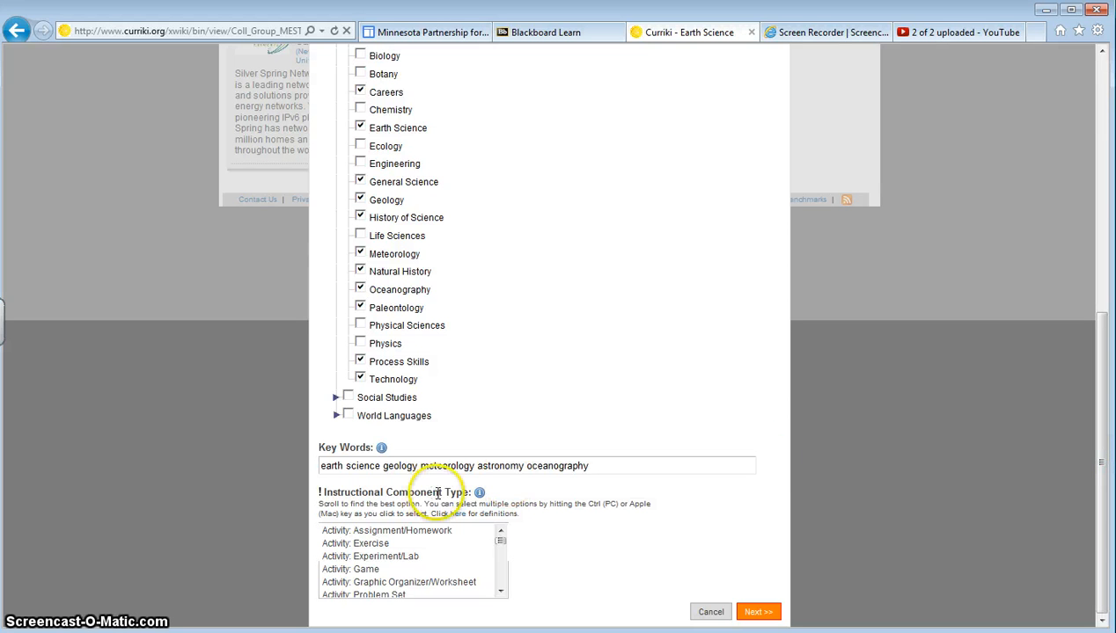
Set the instructional component type to Curriculum: Unit and finish creating the folder with the default access and license settings.
click(501, 593)
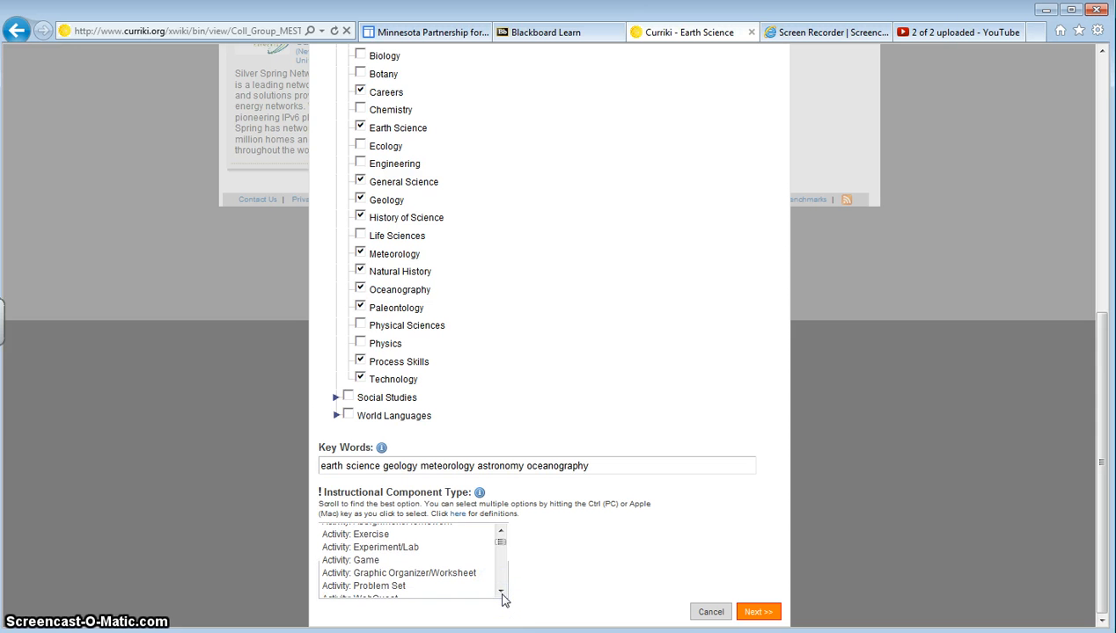
click(501, 593)
click(502, 593)
click(502, 593)
click(501, 593)
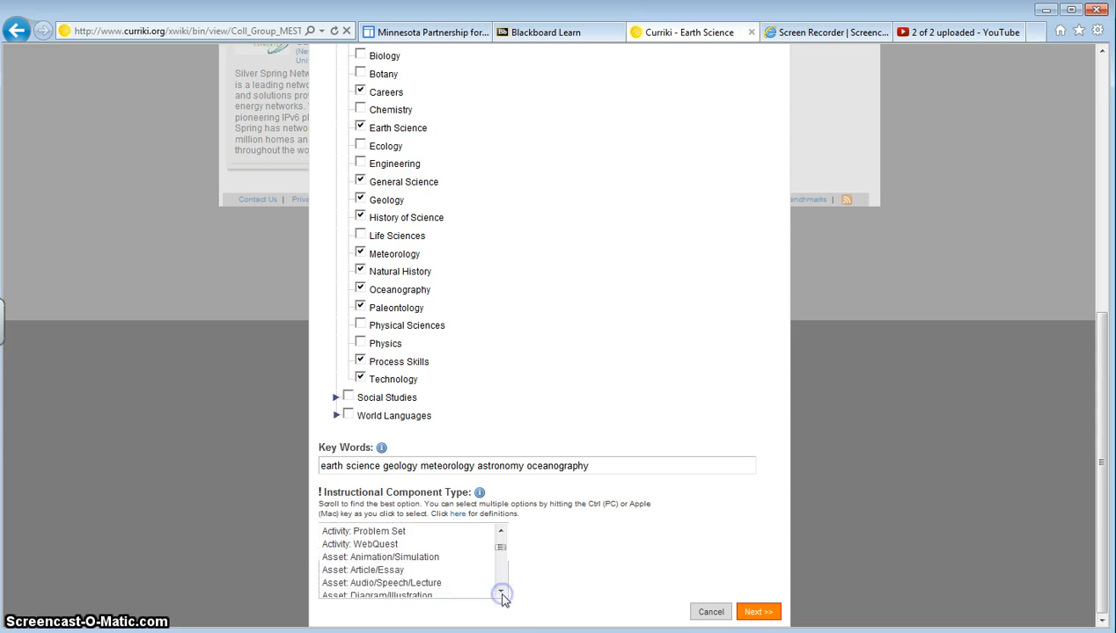
click(501, 593)
click(502, 593)
click(501, 592)
click(501, 593)
click(501, 593)
click(502, 593)
click(501, 593)
click(501, 593)
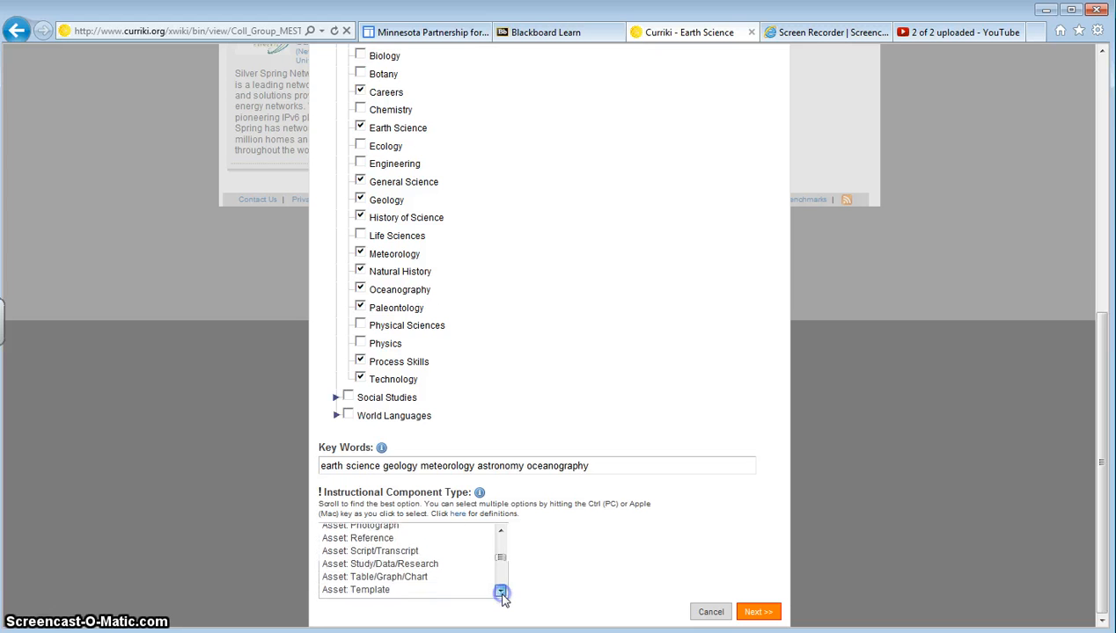
click(502, 593)
click(502, 593)
click(502, 593)
click(502, 593)
click(501, 593)
click(501, 593)
click(502, 593)
click(502, 593)
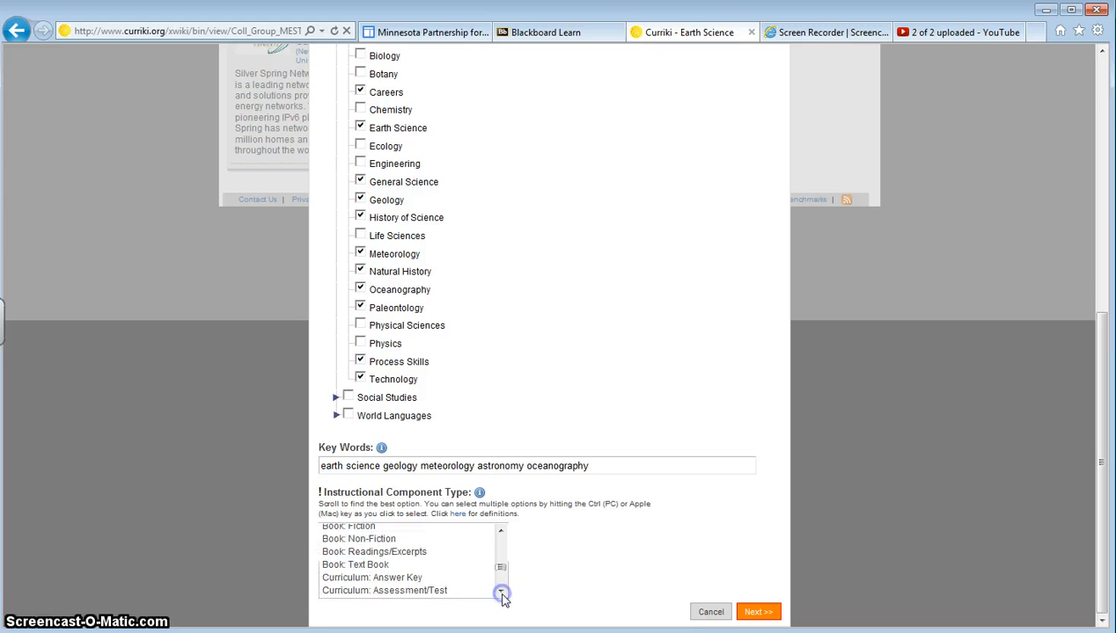
click(501, 593)
click(501, 593)
click(501, 593)
click(501, 593)
click(502, 593)
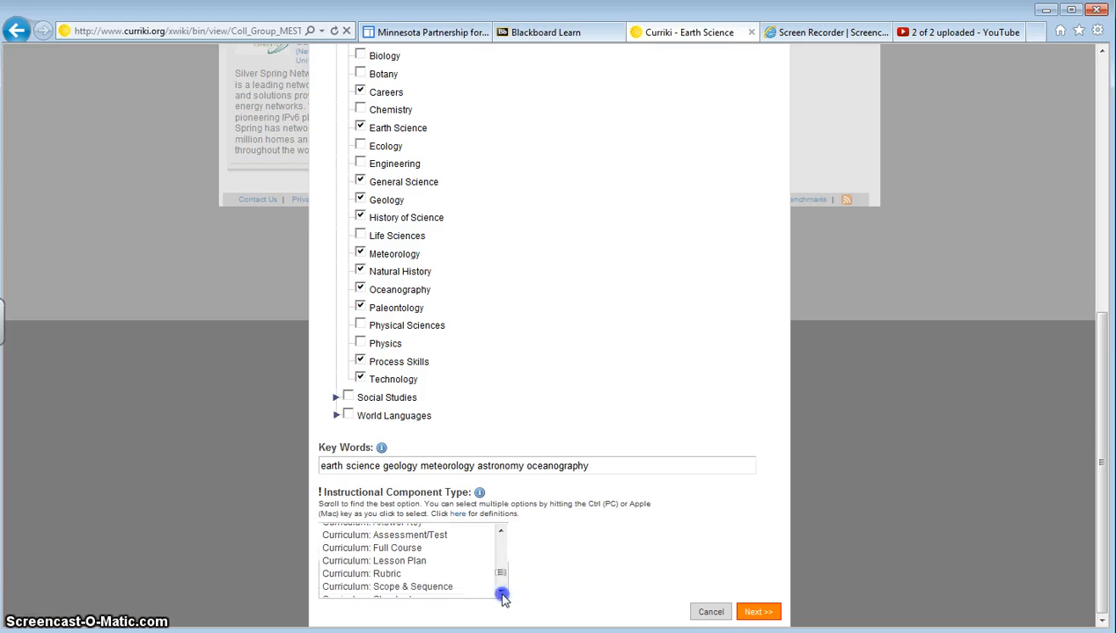
click(501, 593)
click(502, 593)
click(501, 593)
click(502, 593)
click(501, 593)
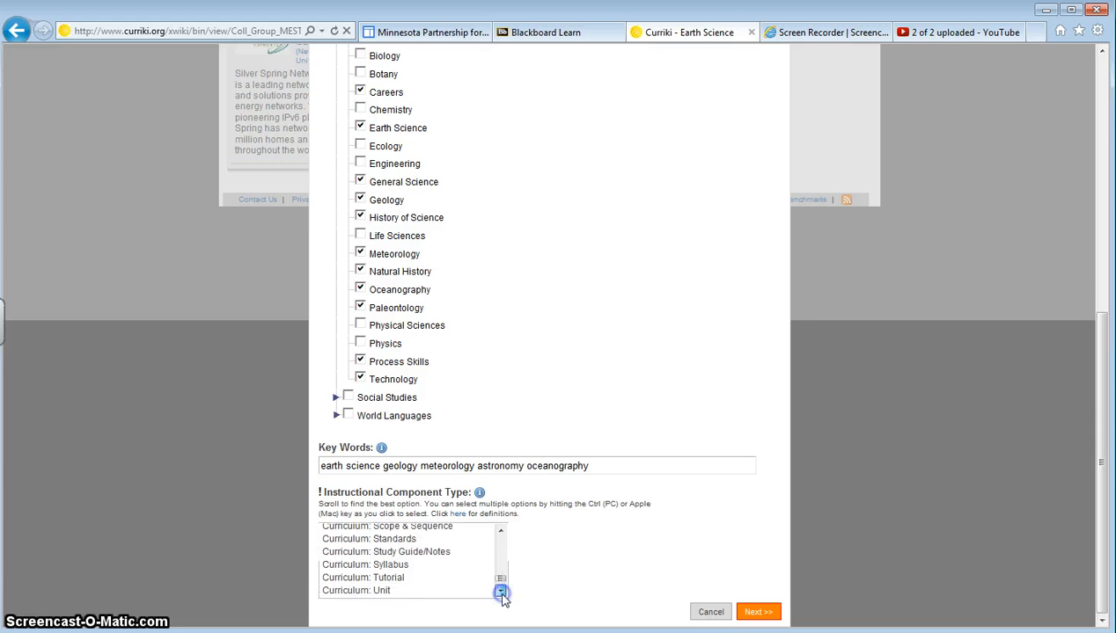
click(501, 593)
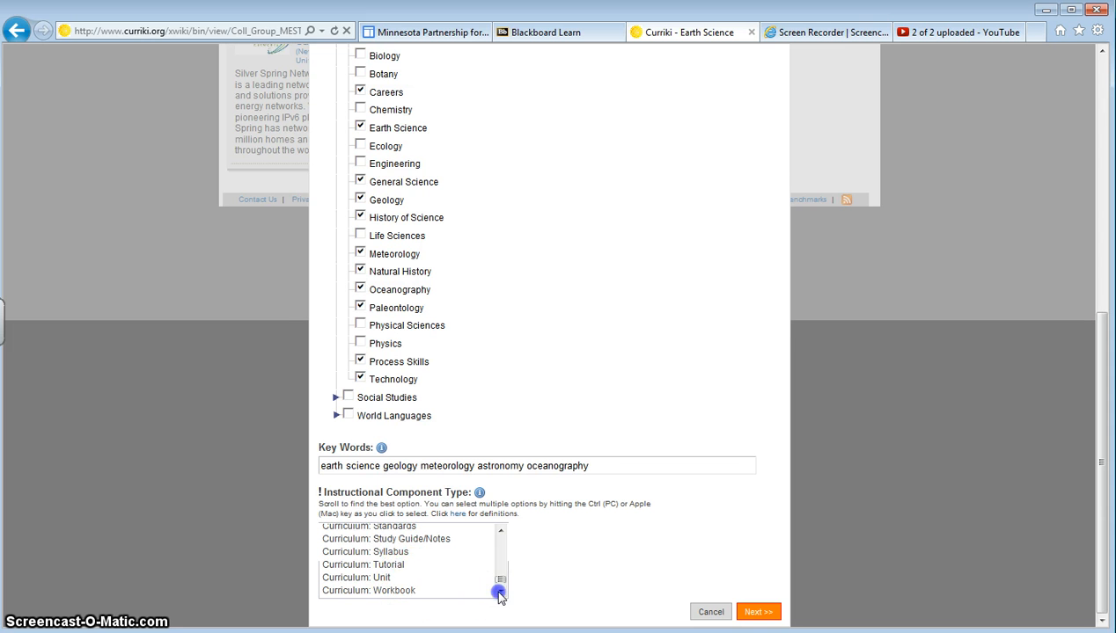
click(500, 593)
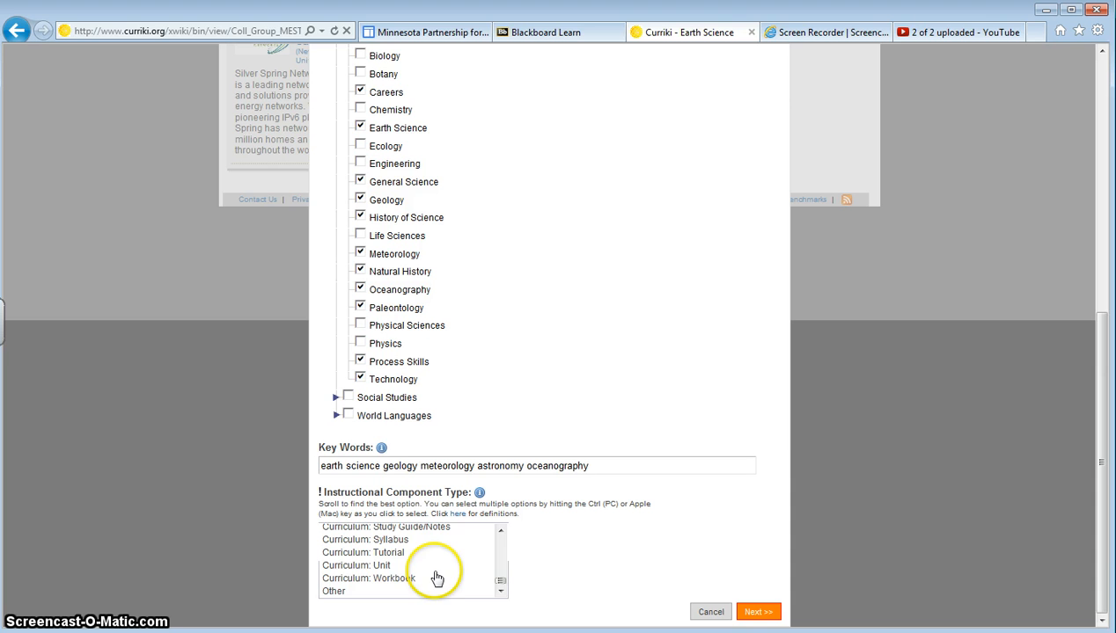
click(384, 568)
click(760, 617)
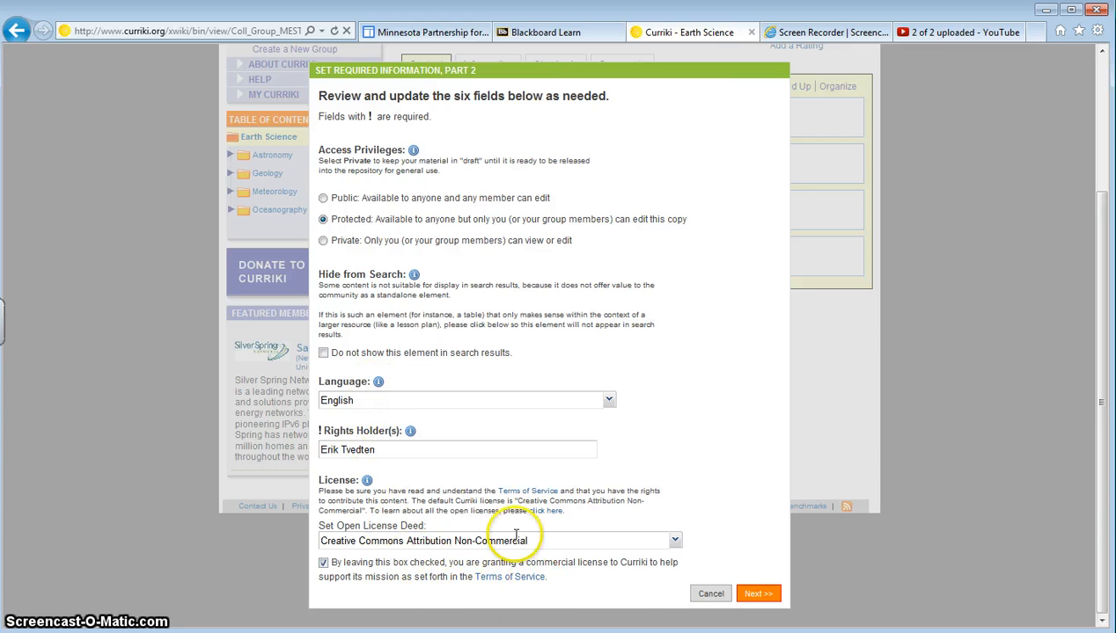
click(754, 595)
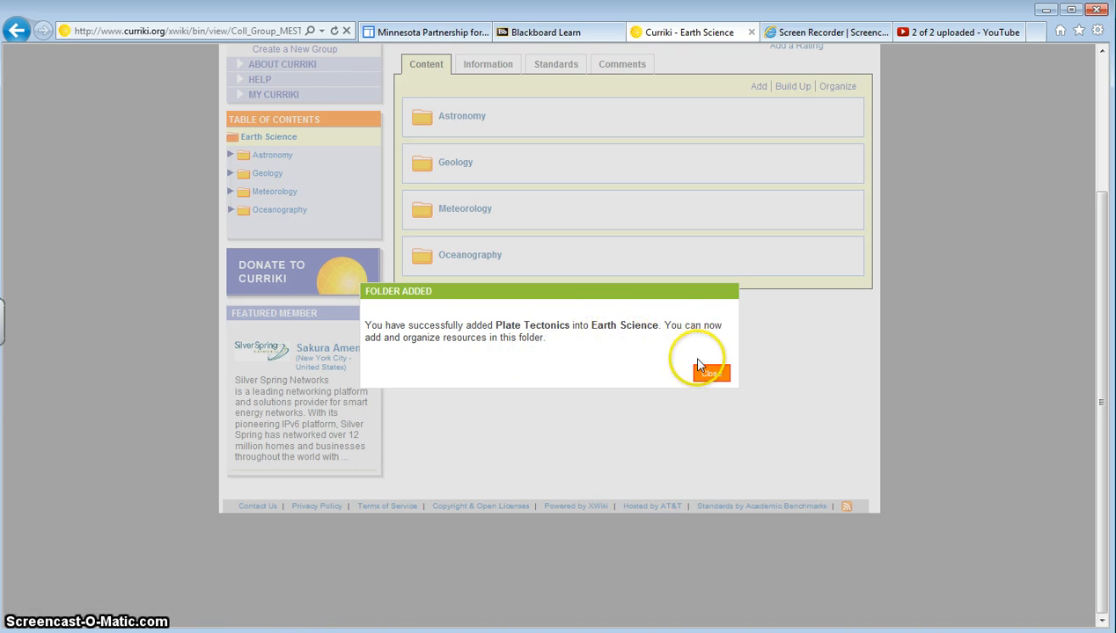
click(709, 374)
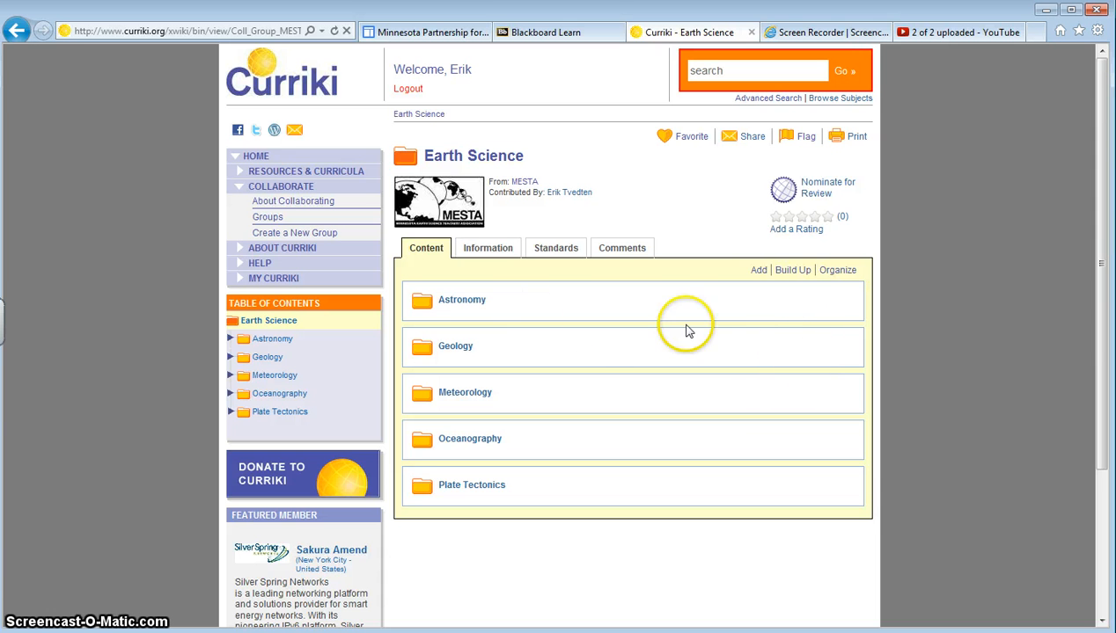
Reorganize the collection by moving the Plate Tectonics folder into the Geology folder and save.
click(837, 272)
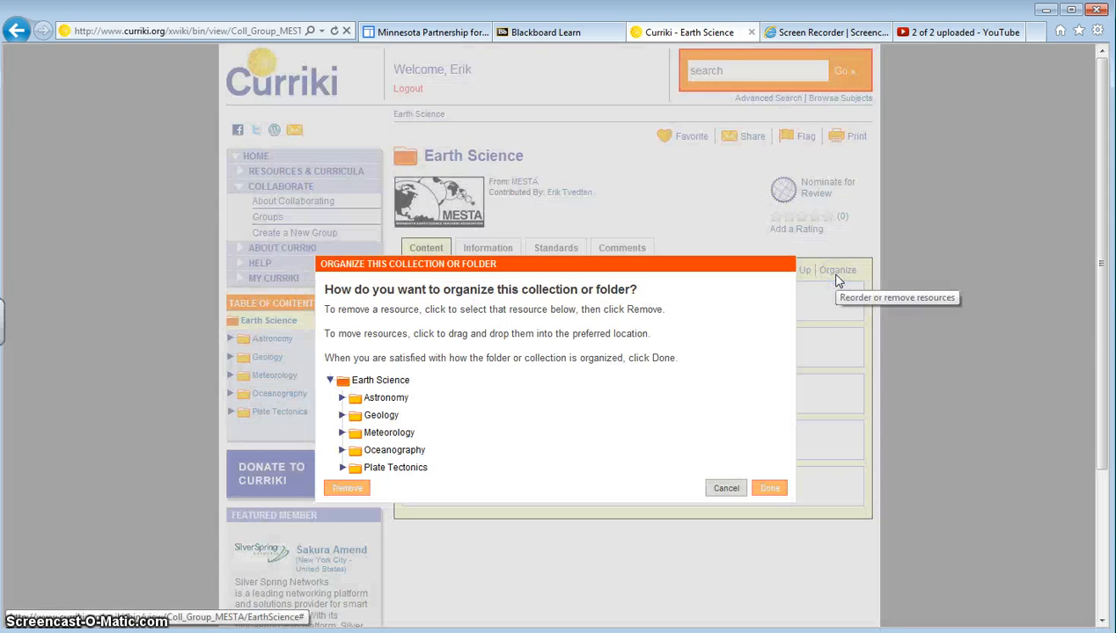
mouse_move(395, 472)
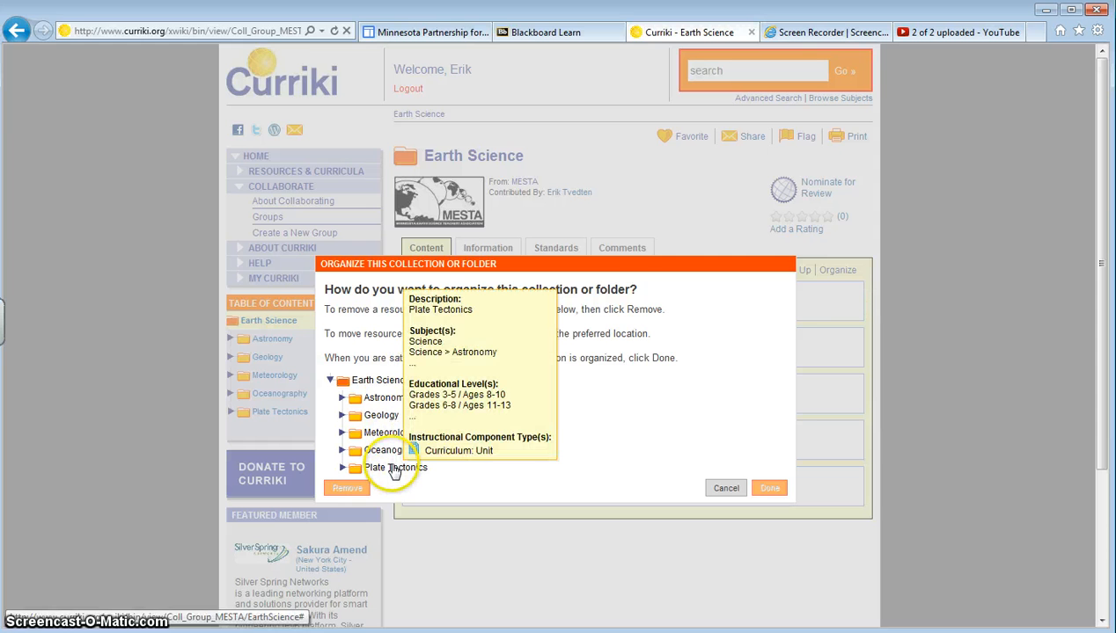
drag(394, 470, 388, 427)
drag(385, 420, 385, 422)
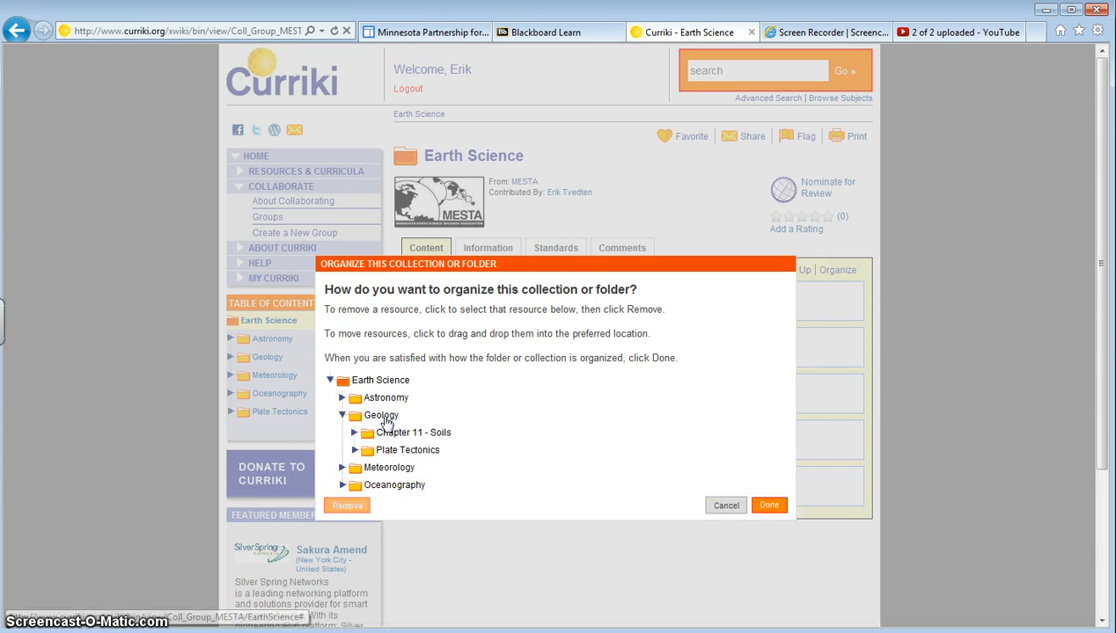
mouse_move(428, 460)
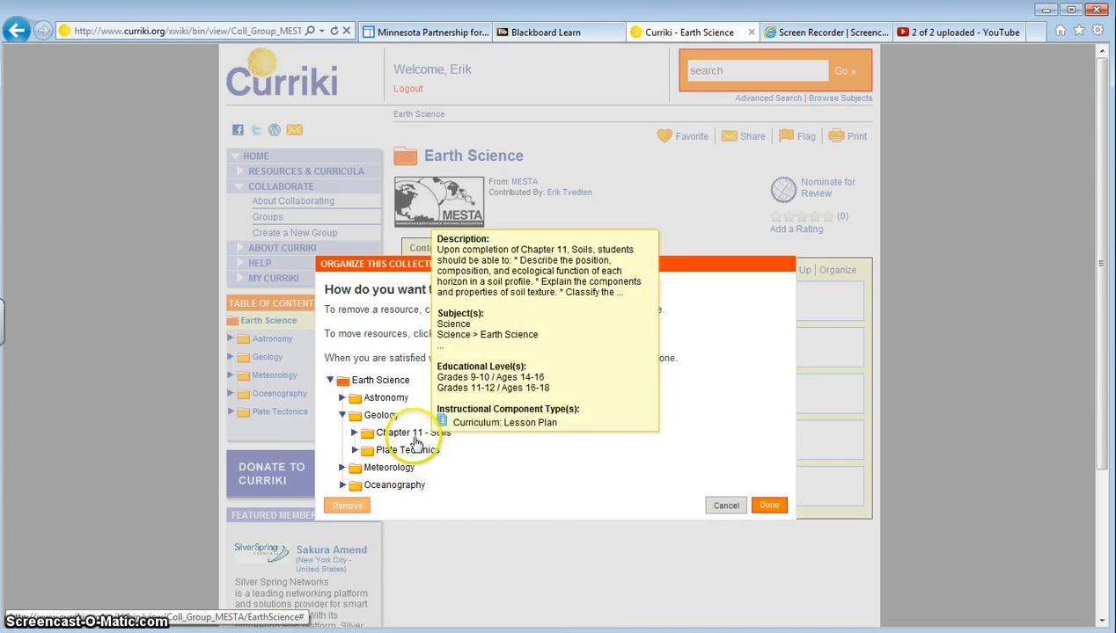
click(767, 507)
click(707, 374)
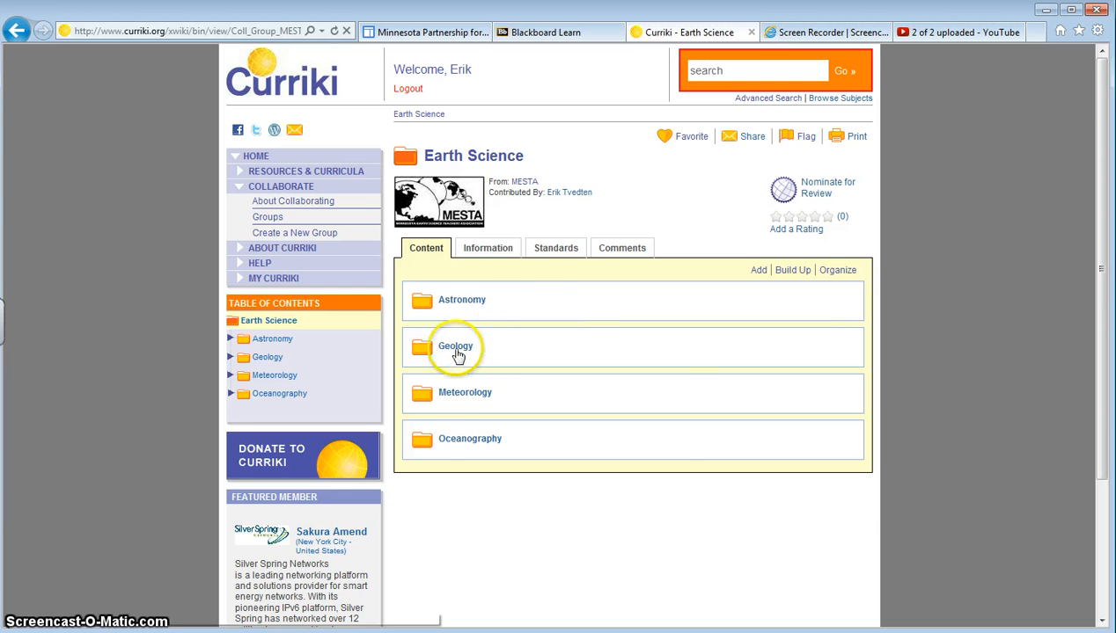
Open the Geology folder to check its contents.
mouse_move(456, 355)
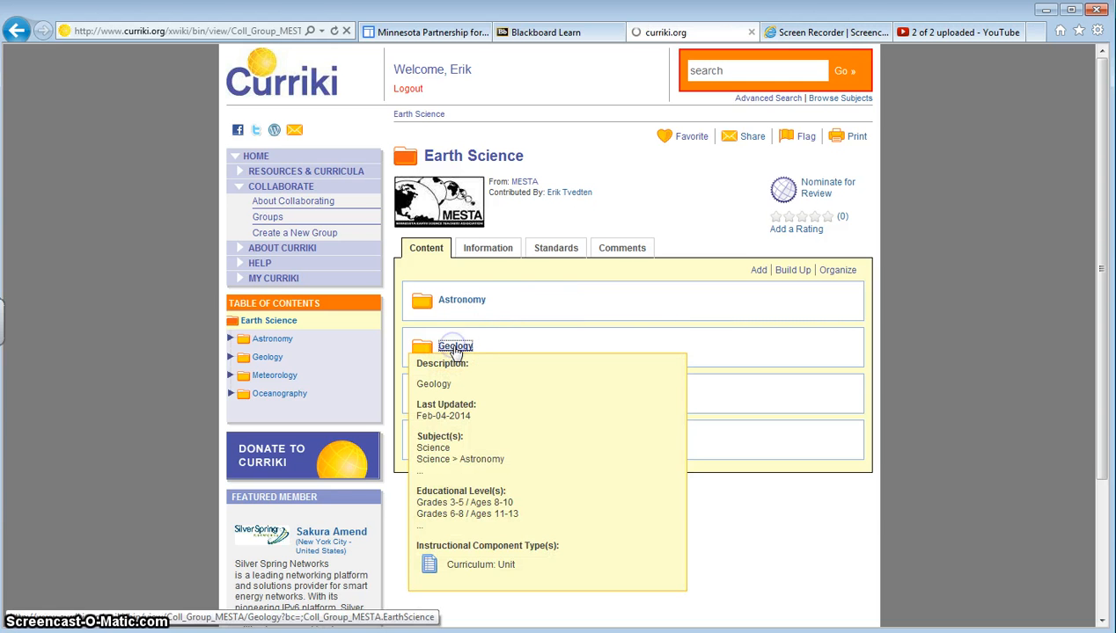
click(467, 346)
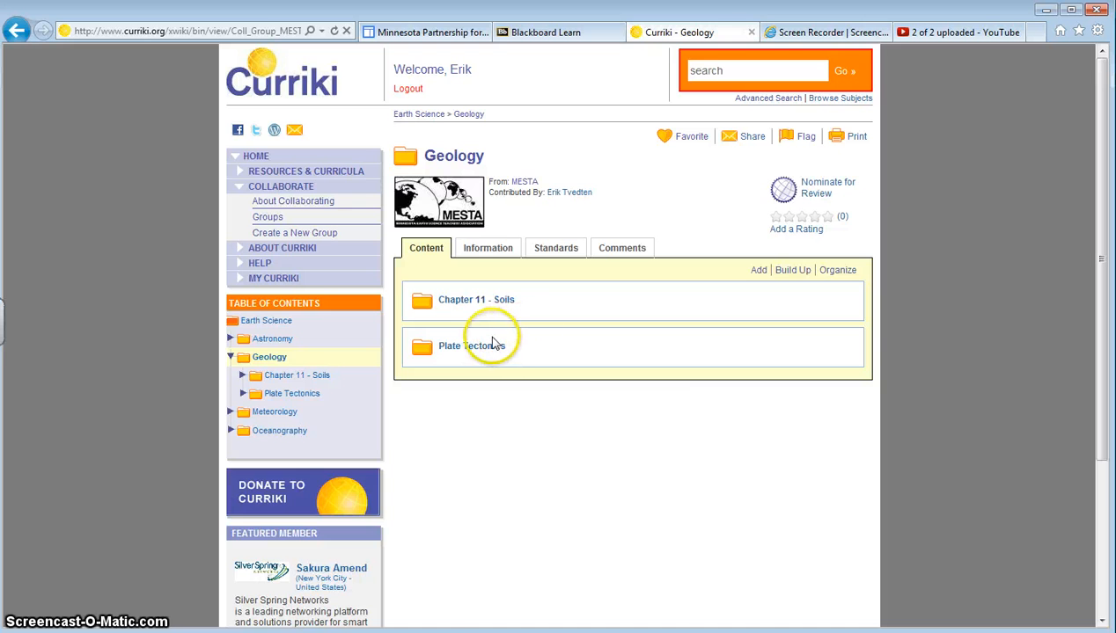
mouse_move(480, 350)
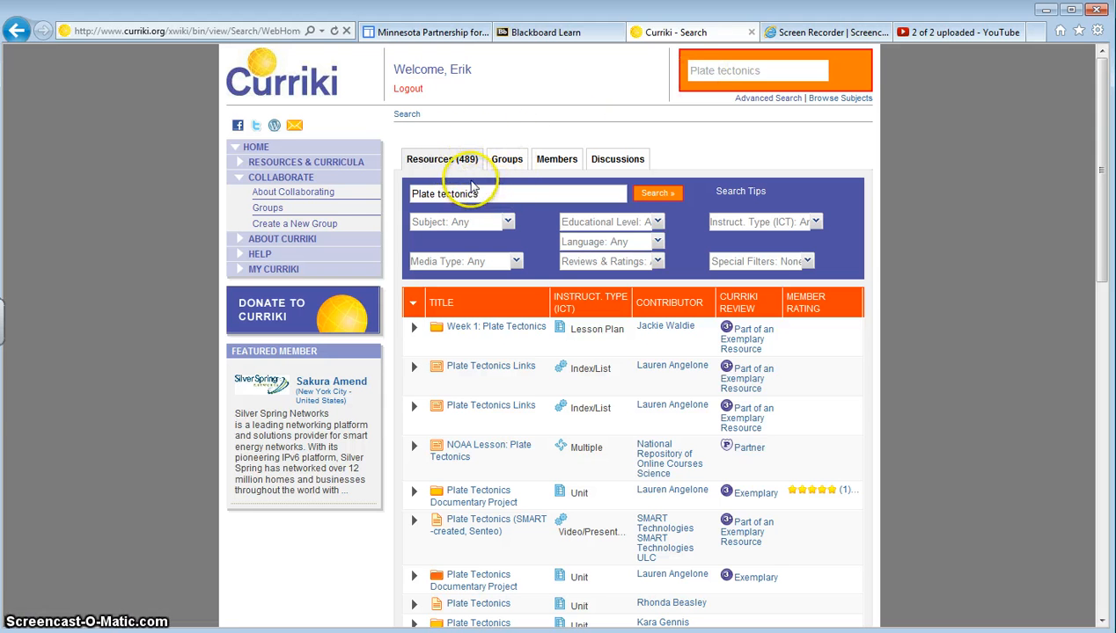
Filter the Plate tectonics search to Science subject, Interactive media type and Grades 6-8 / Ages 11-13, then run it.
click(508, 224)
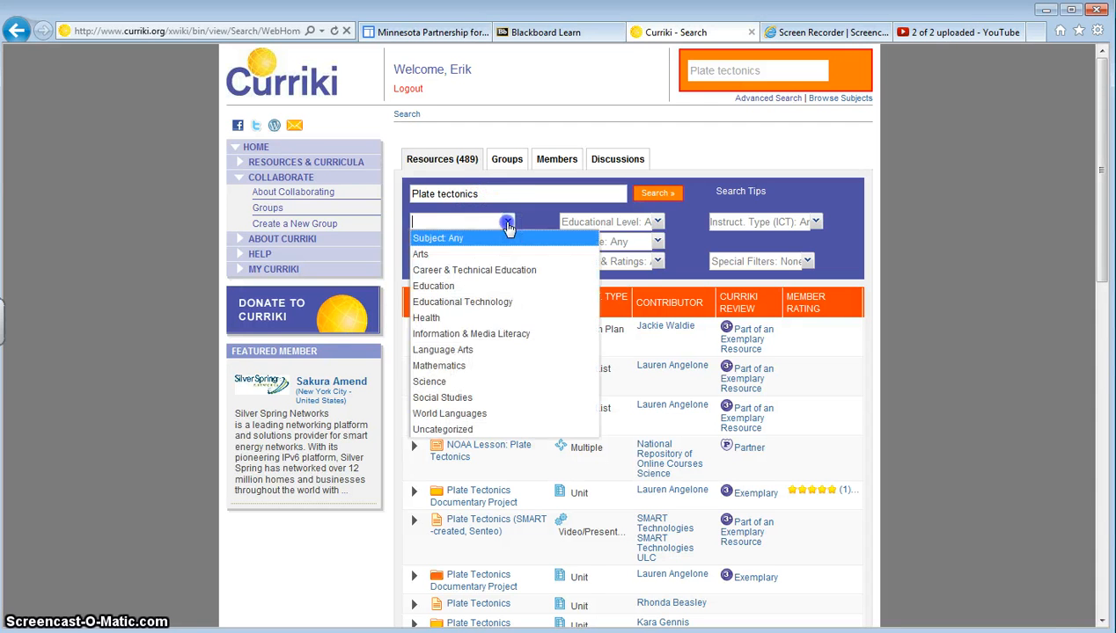
click(465, 382)
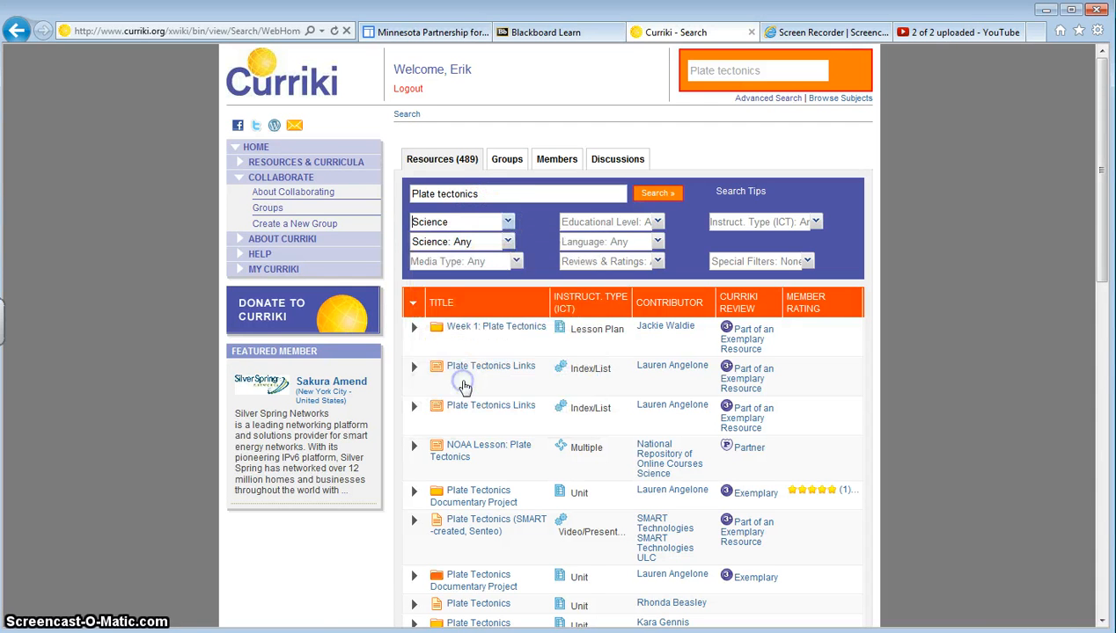
click(515, 261)
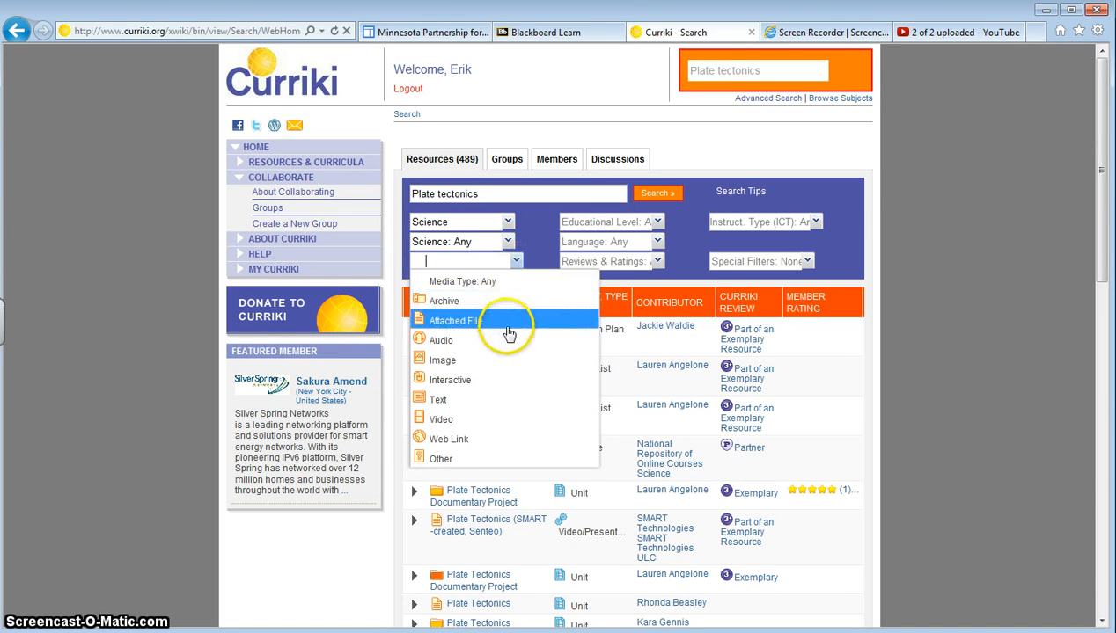
click(489, 384)
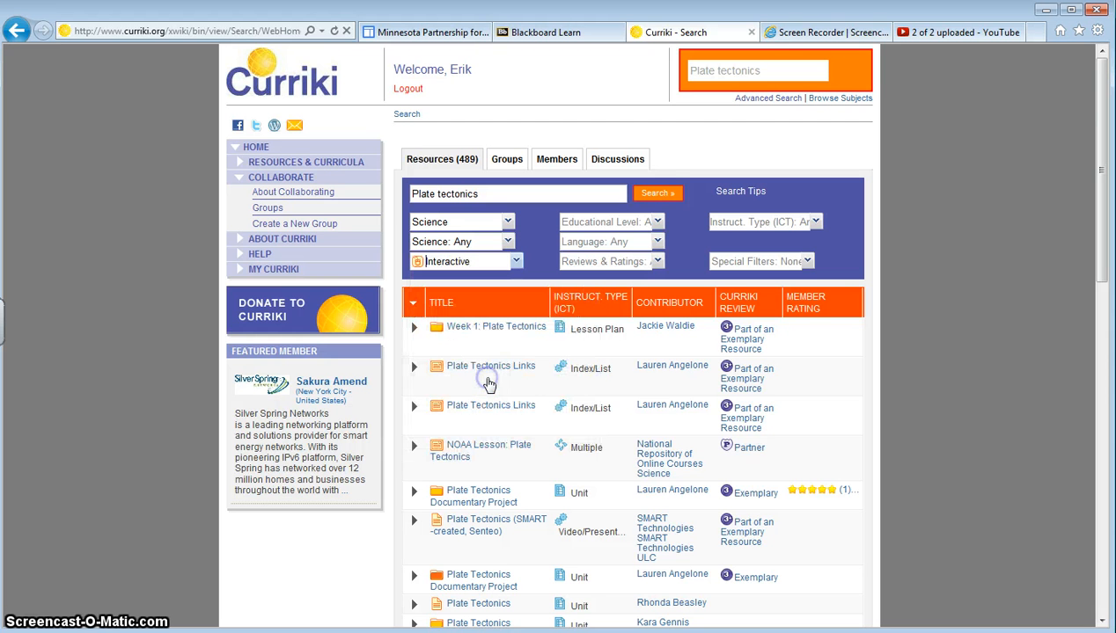
click(657, 221)
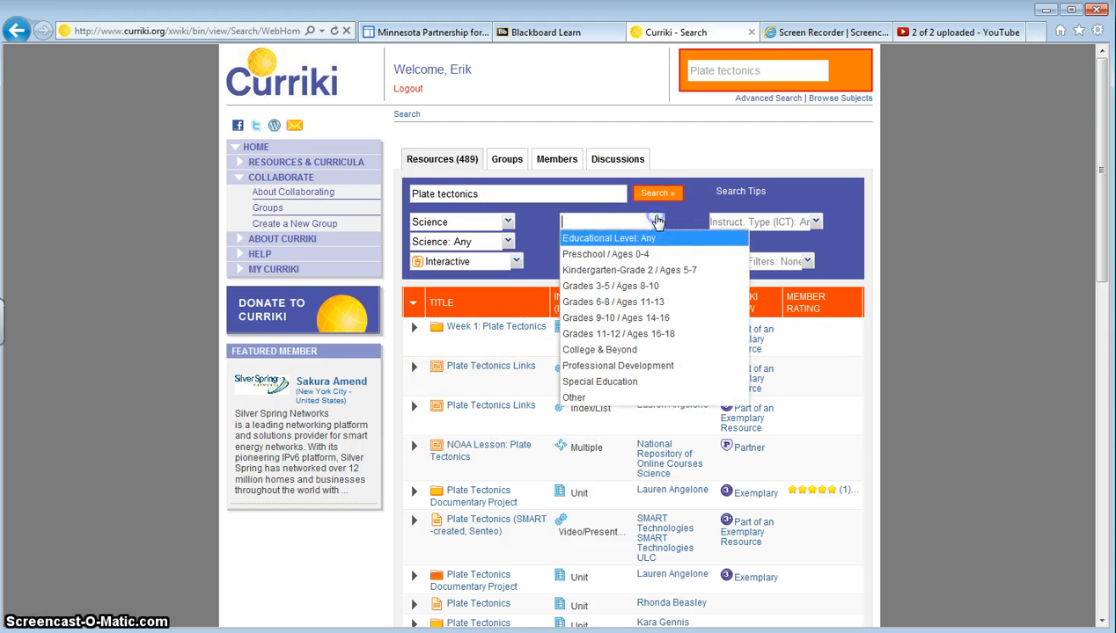
click(648, 303)
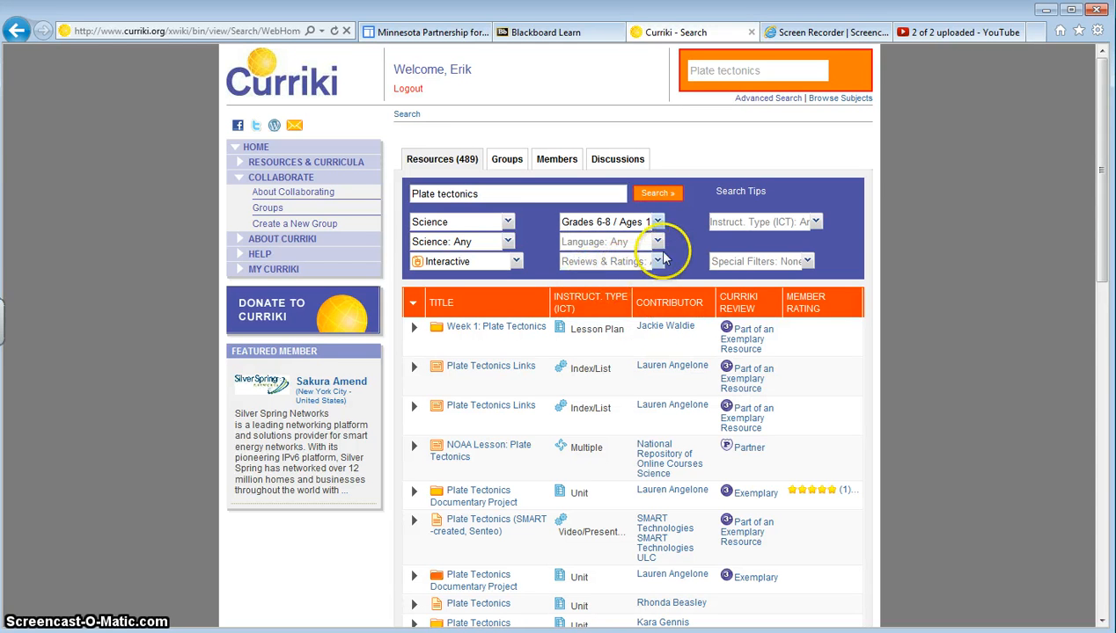
click(656, 197)
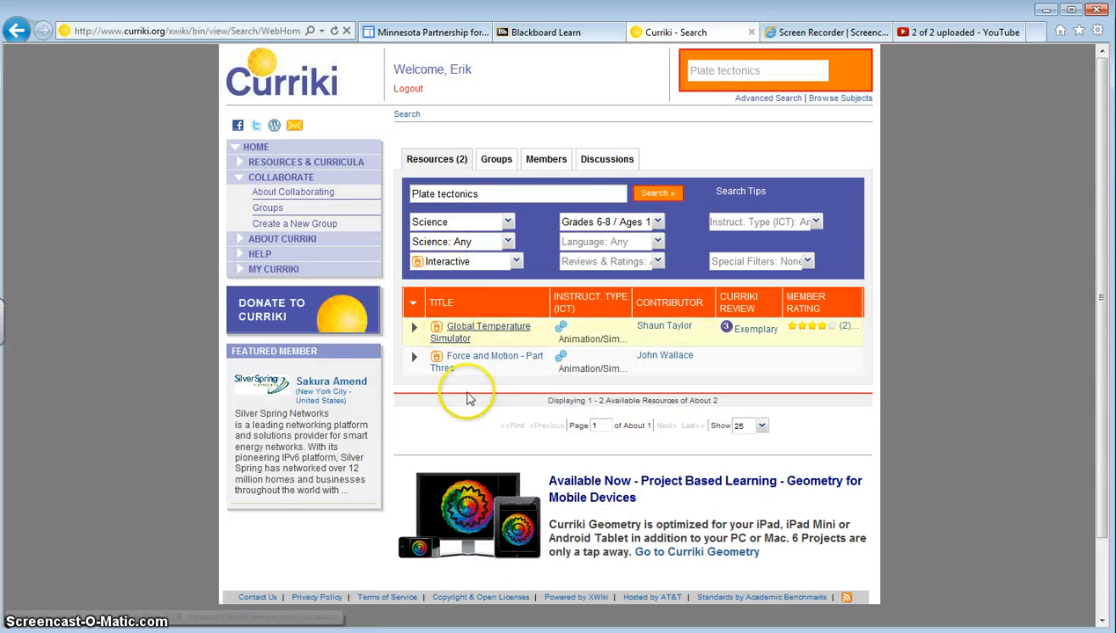
Preview the Global Temperature Simulator and Force and Motion - Part Three results, returning to the search each time.
click(467, 337)
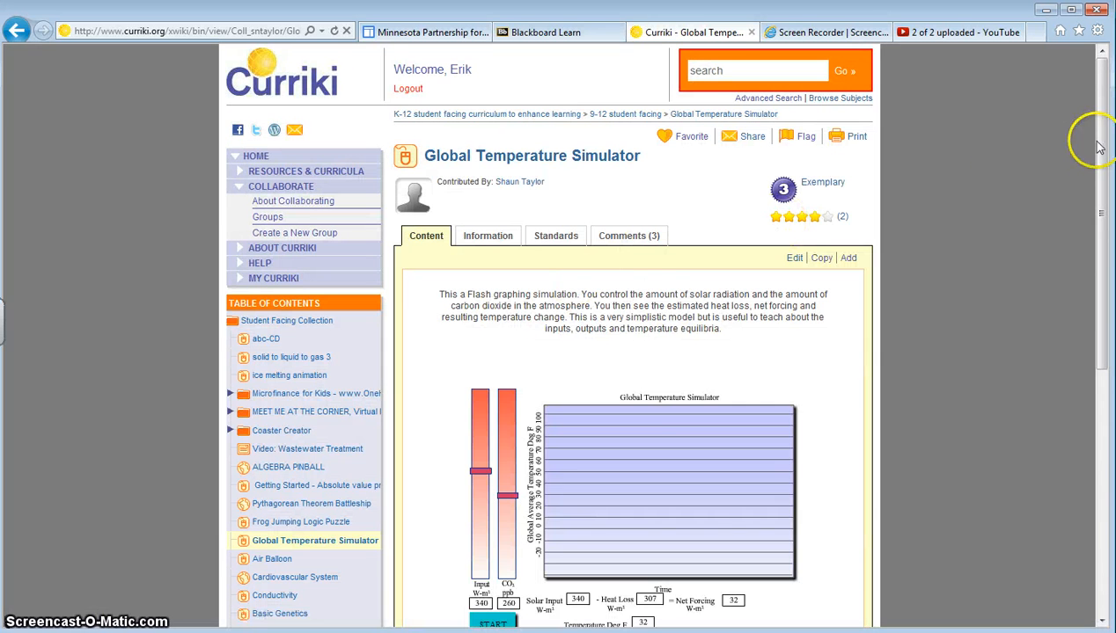
drag(1100, 141, 1083, 70)
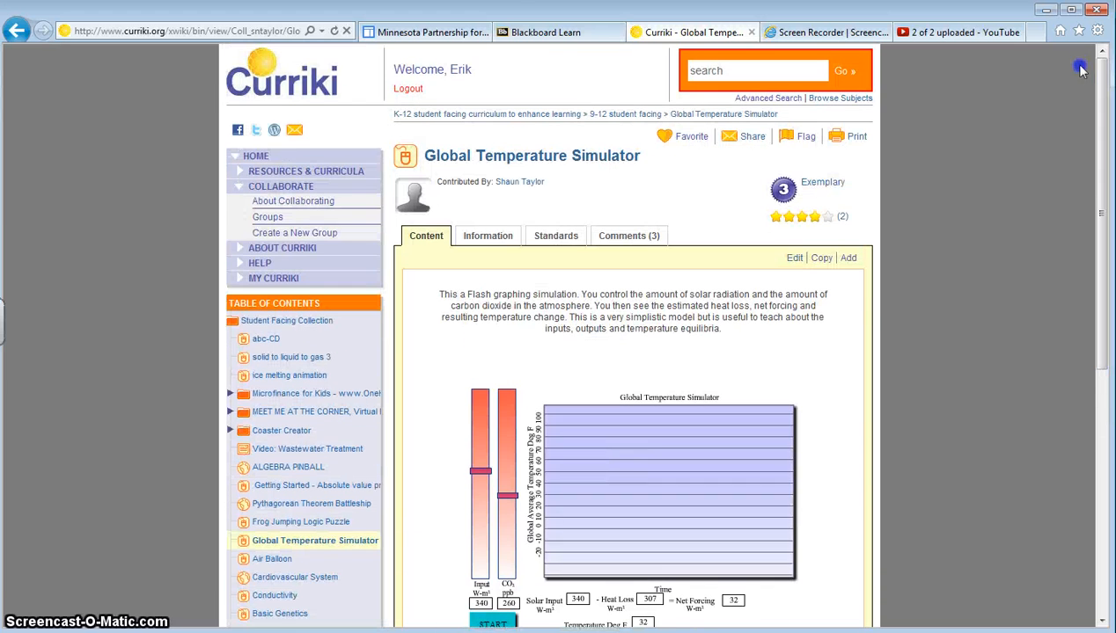
click(15, 32)
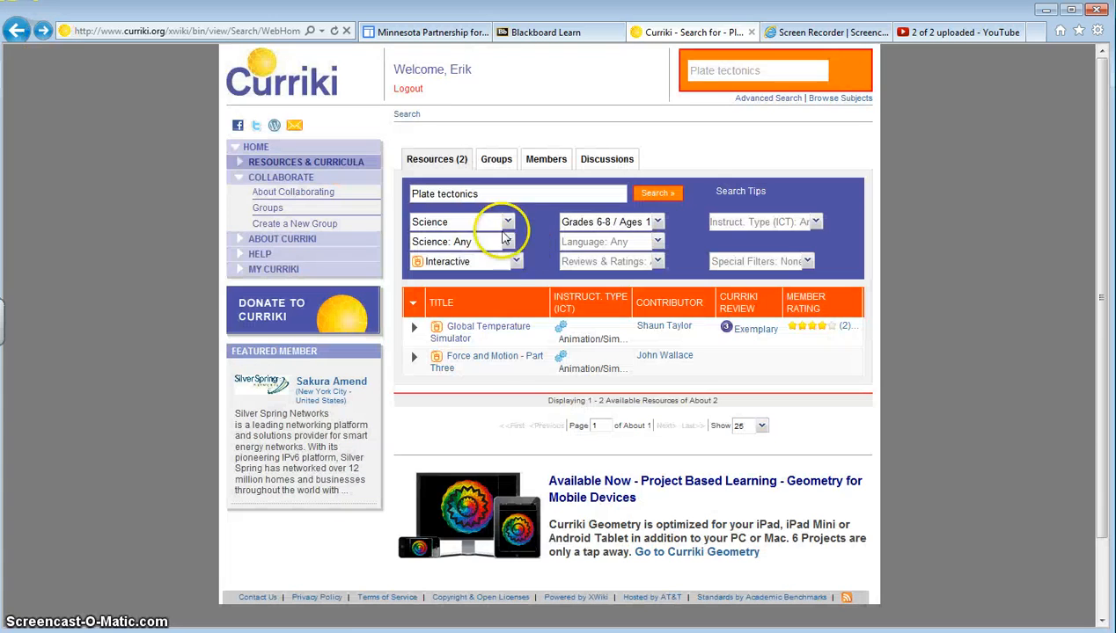
click(489, 363)
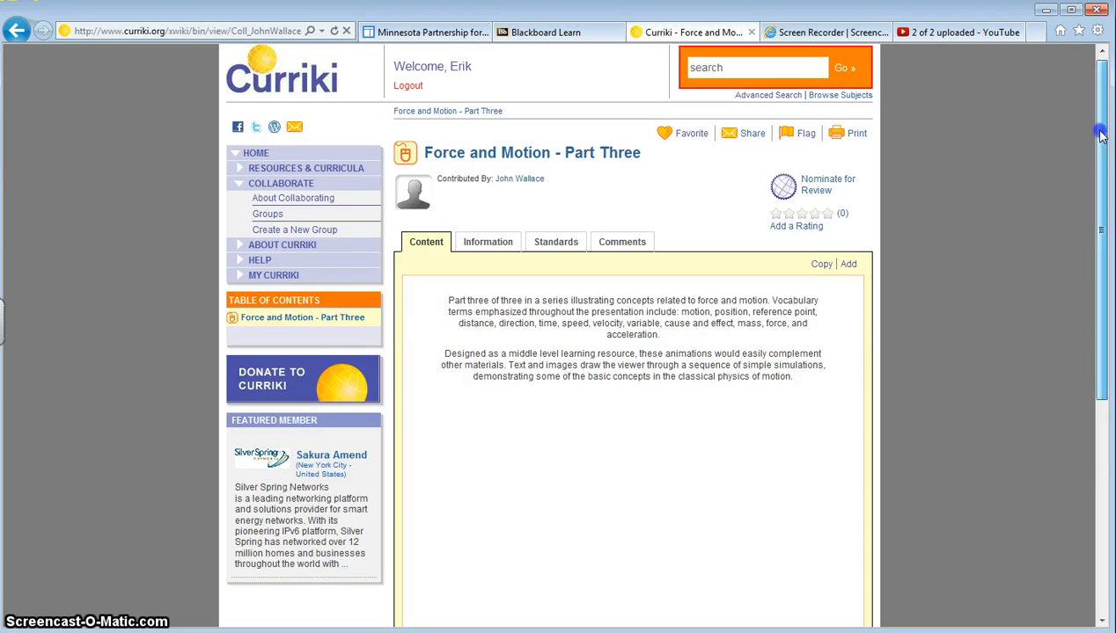
drag(1100, 130, 1100, 217)
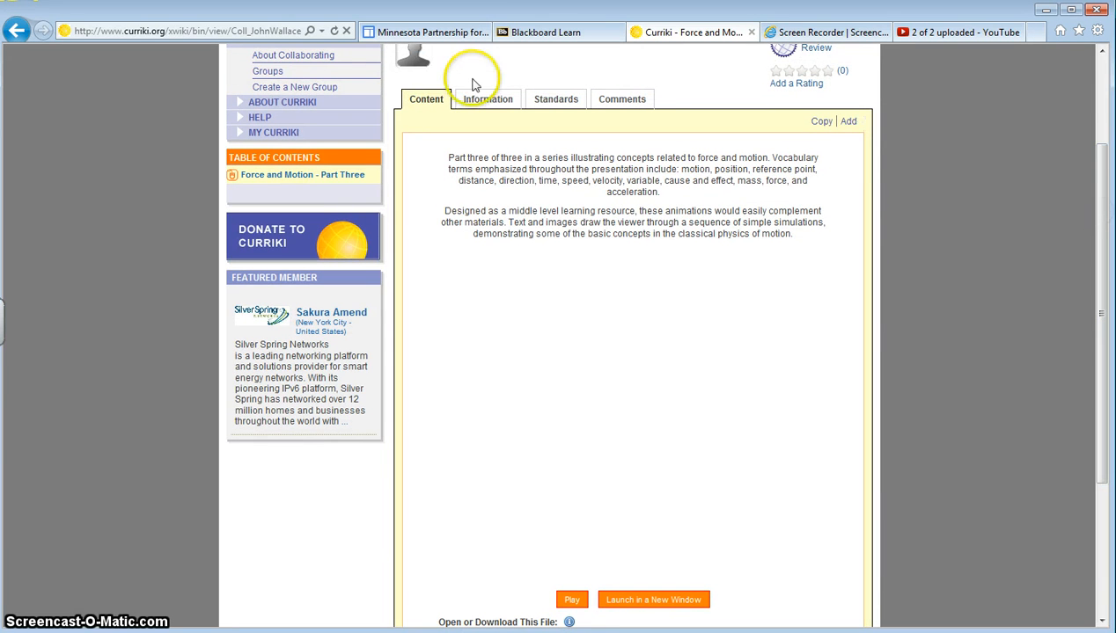
click(17, 30)
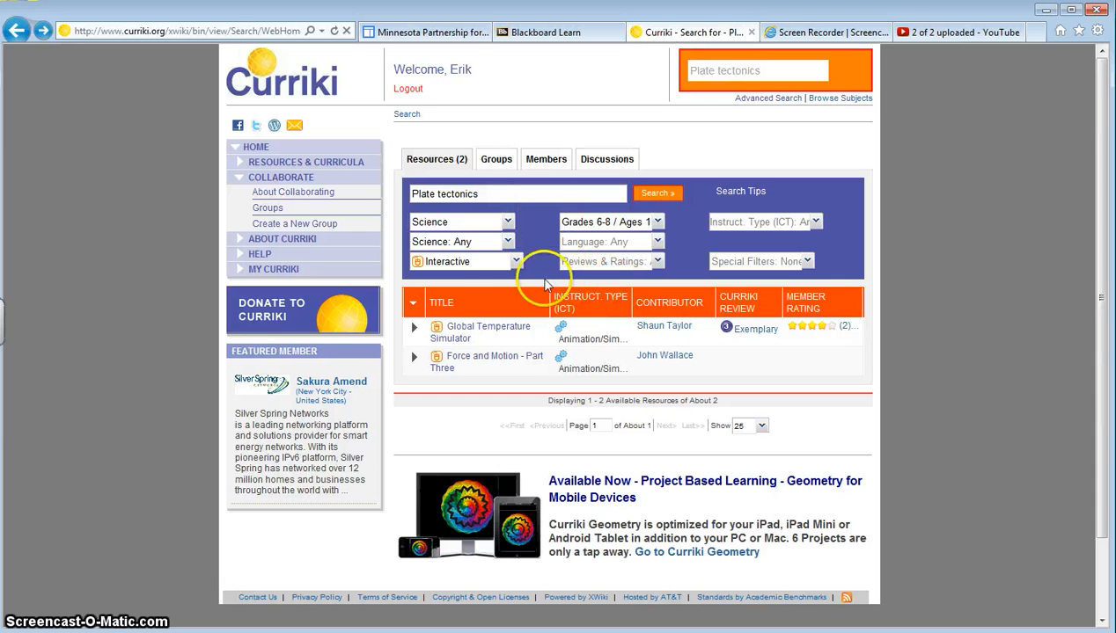
Change the media type filter to Video and search again.
click(518, 269)
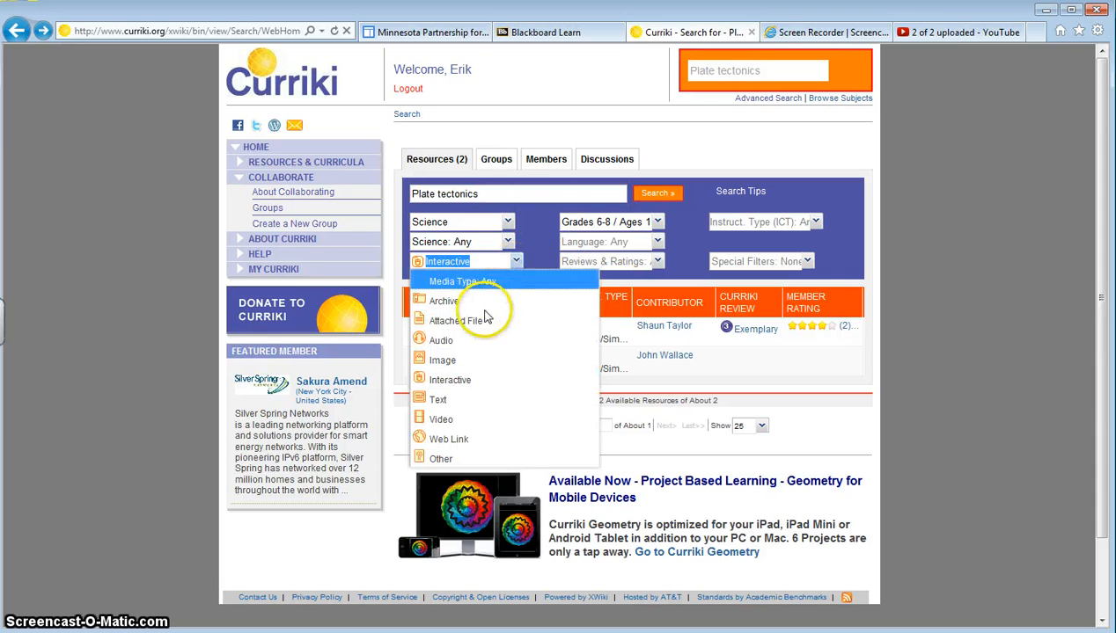
click(463, 420)
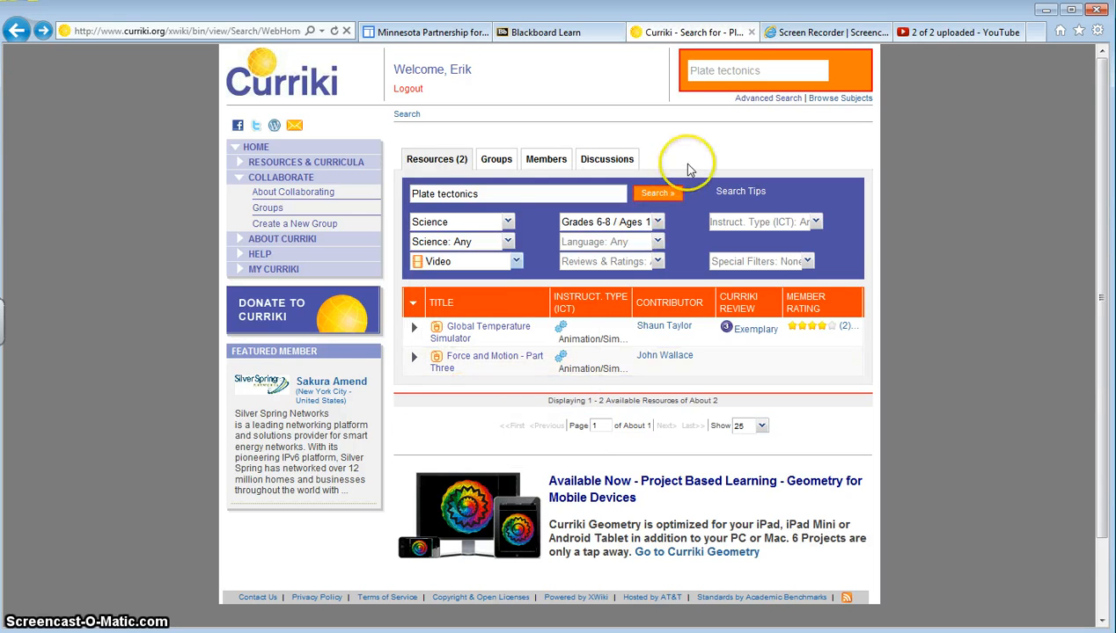
click(651, 195)
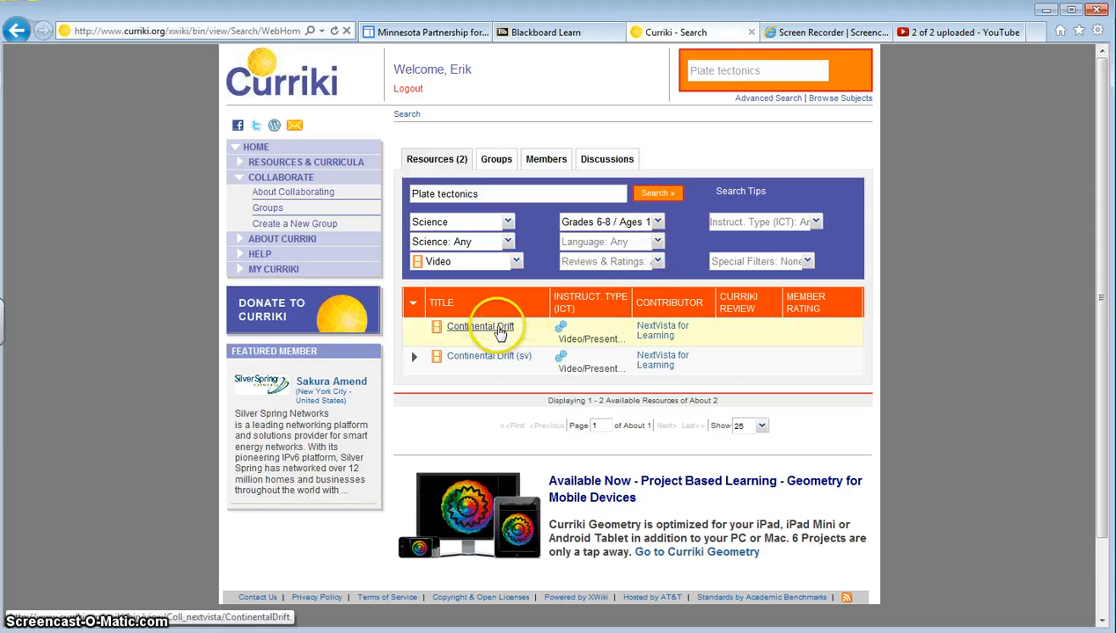
Open the Continental Drift video resource and start adding it to a collection.
click(498, 332)
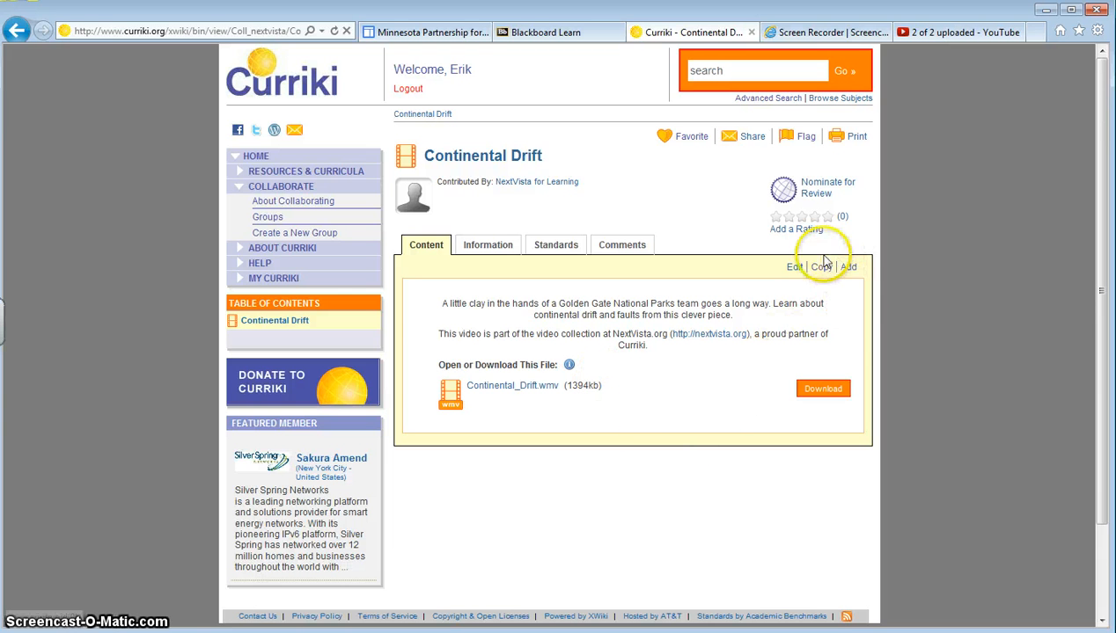
click(850, 269)
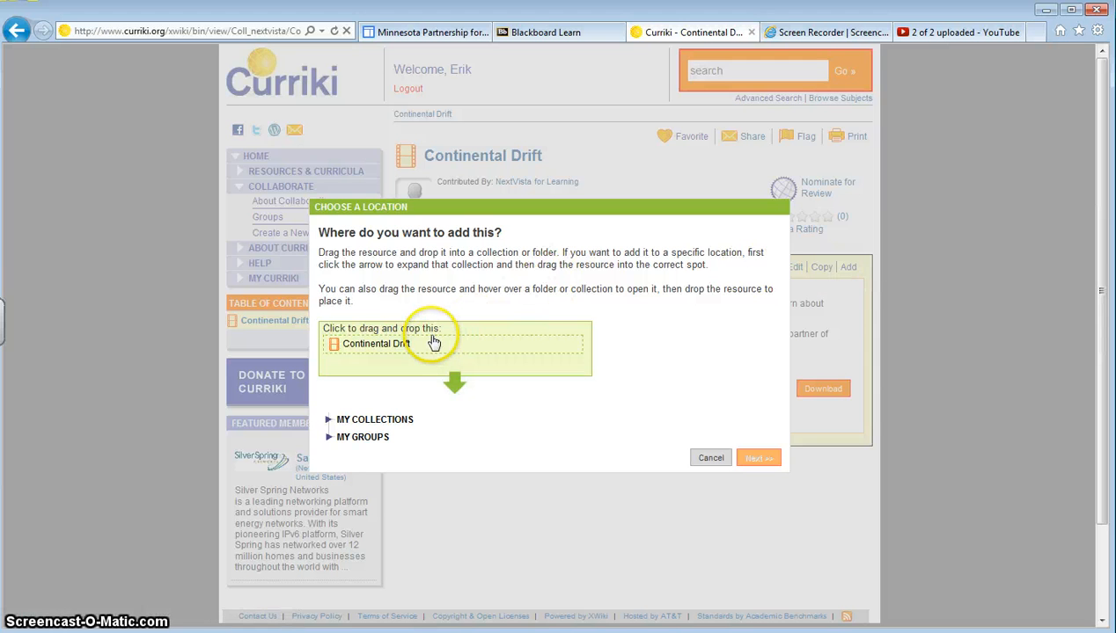
click(330, 424)
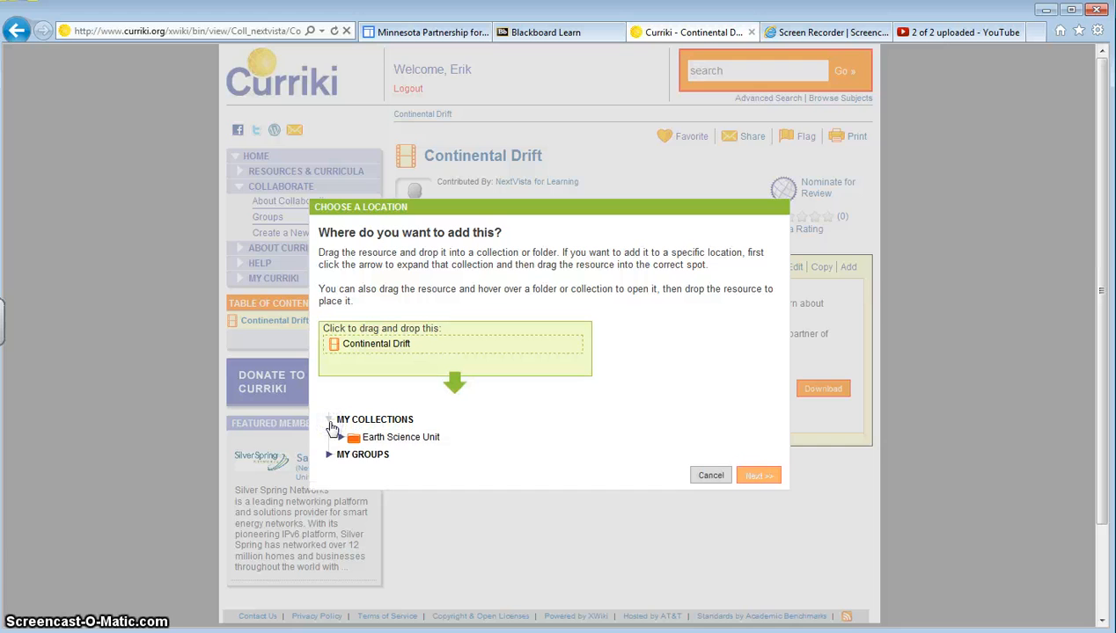
click(341, 440)
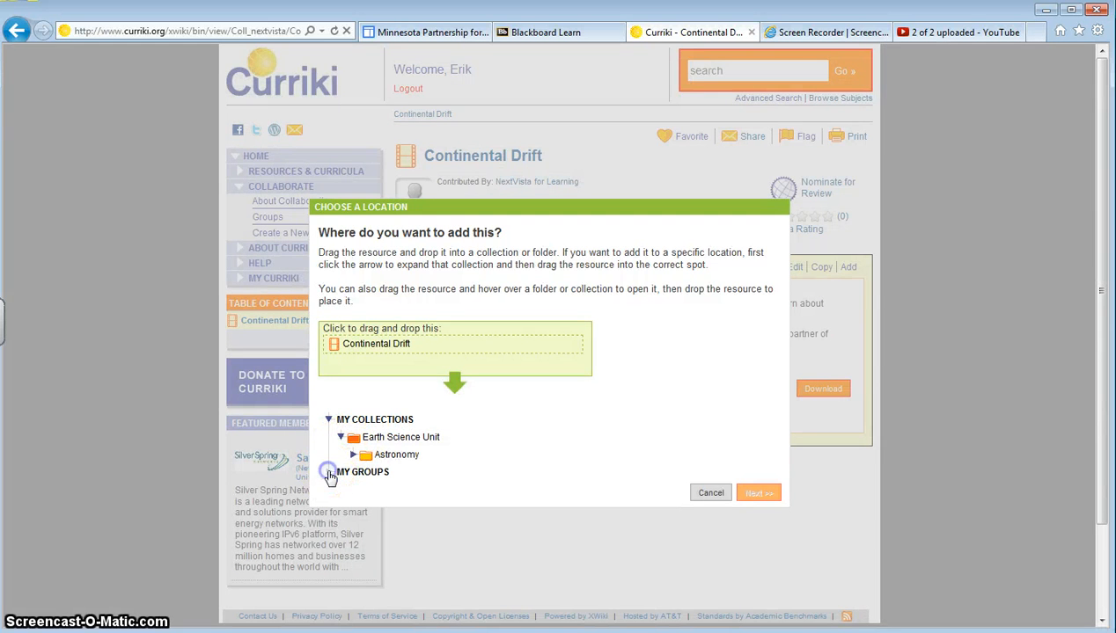
click(329, 474)
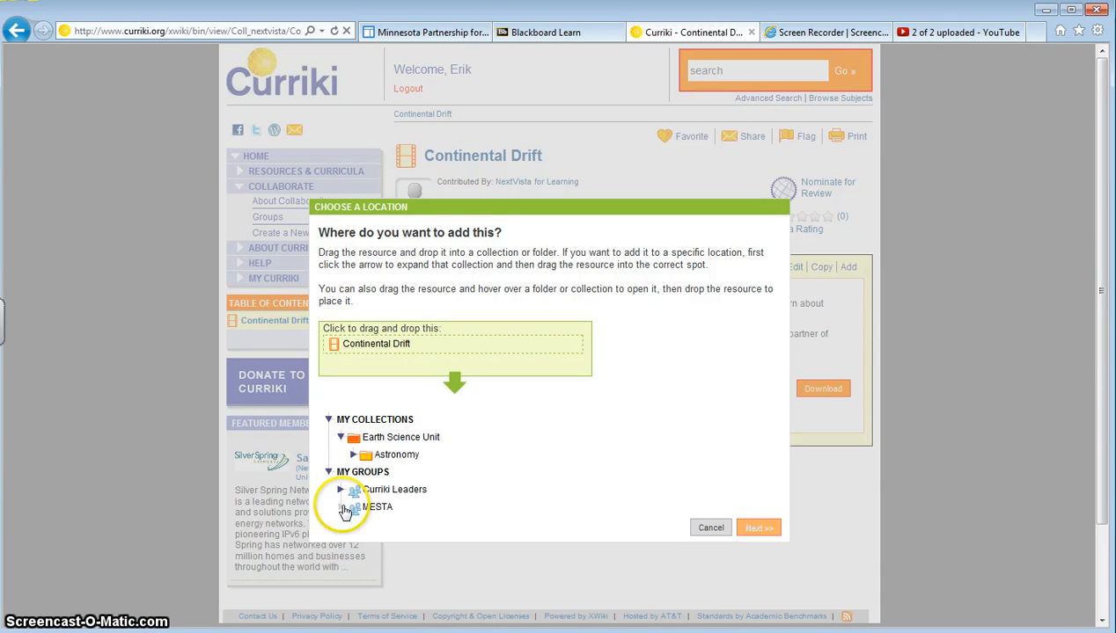
Place Continental Drift into the MESTA group's Earth Science > Geology > Plate Tectonics folder and confirm the addition.
click(329, 421)
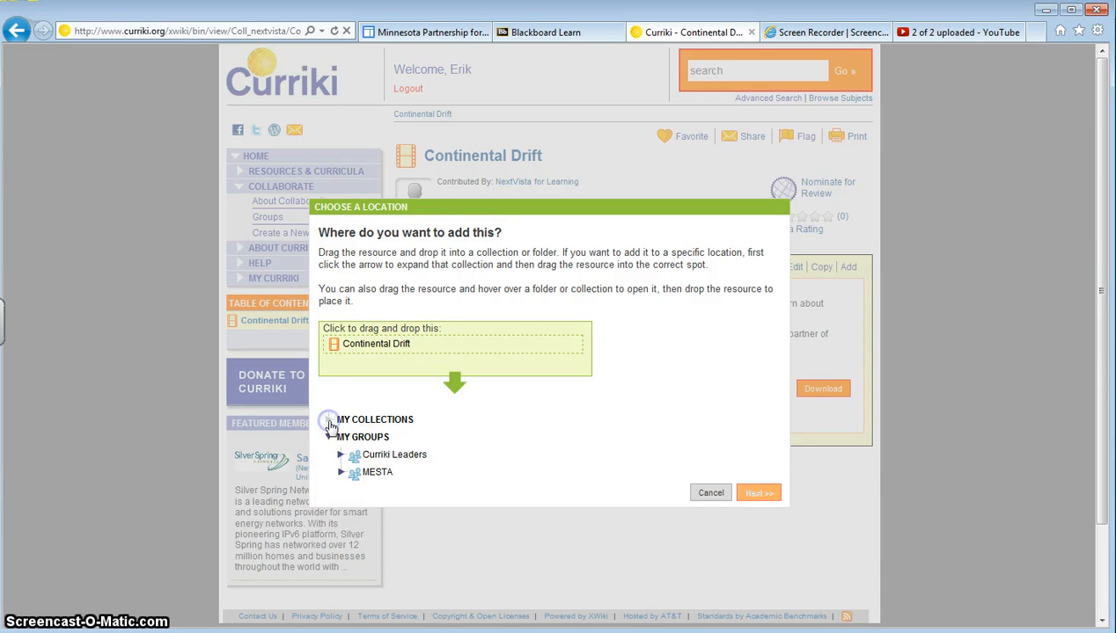
click(340, 474)
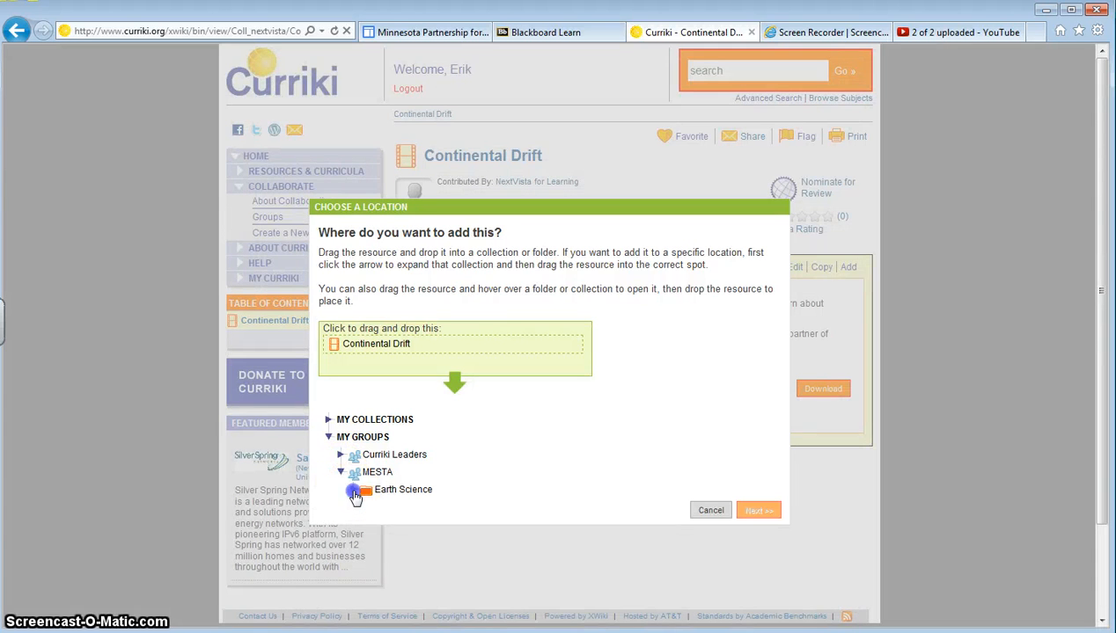
click(354, 492)
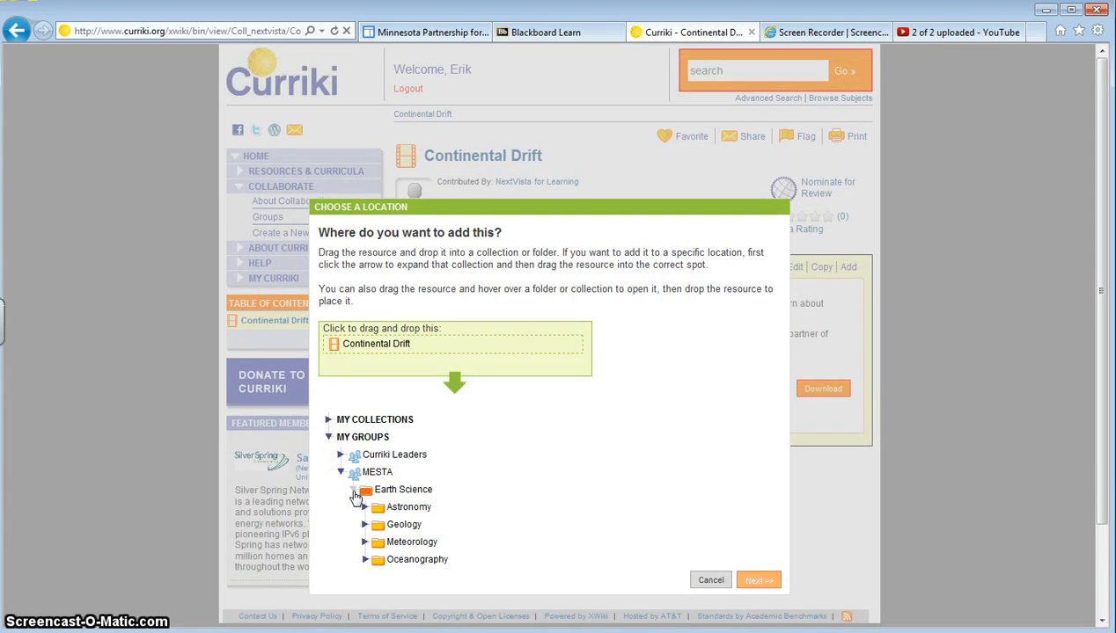
click(365, 526)
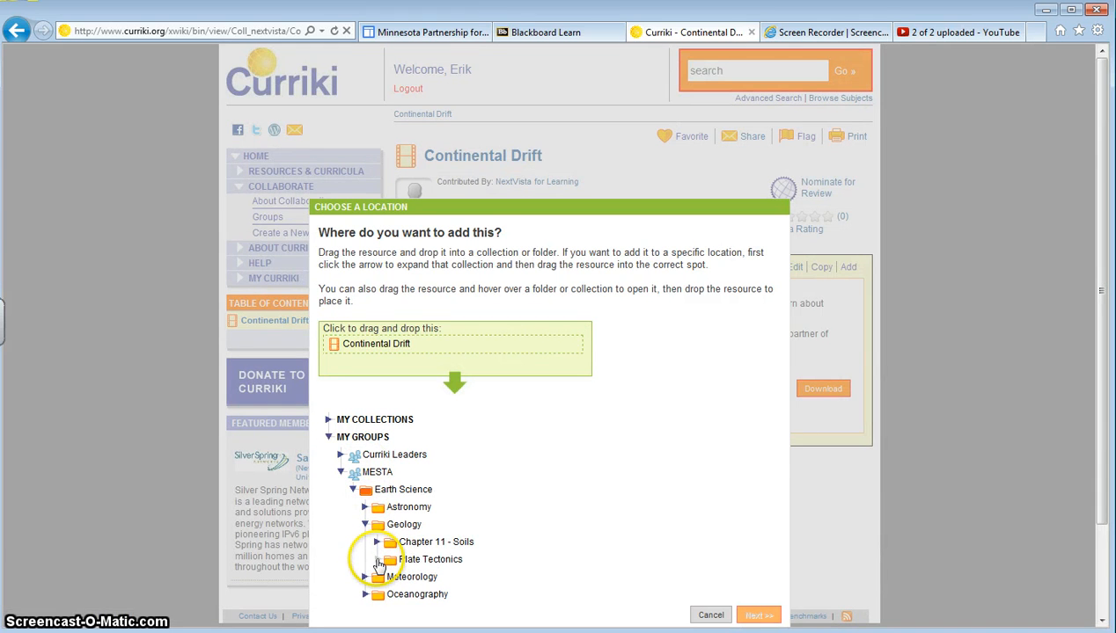
click(377, 561)
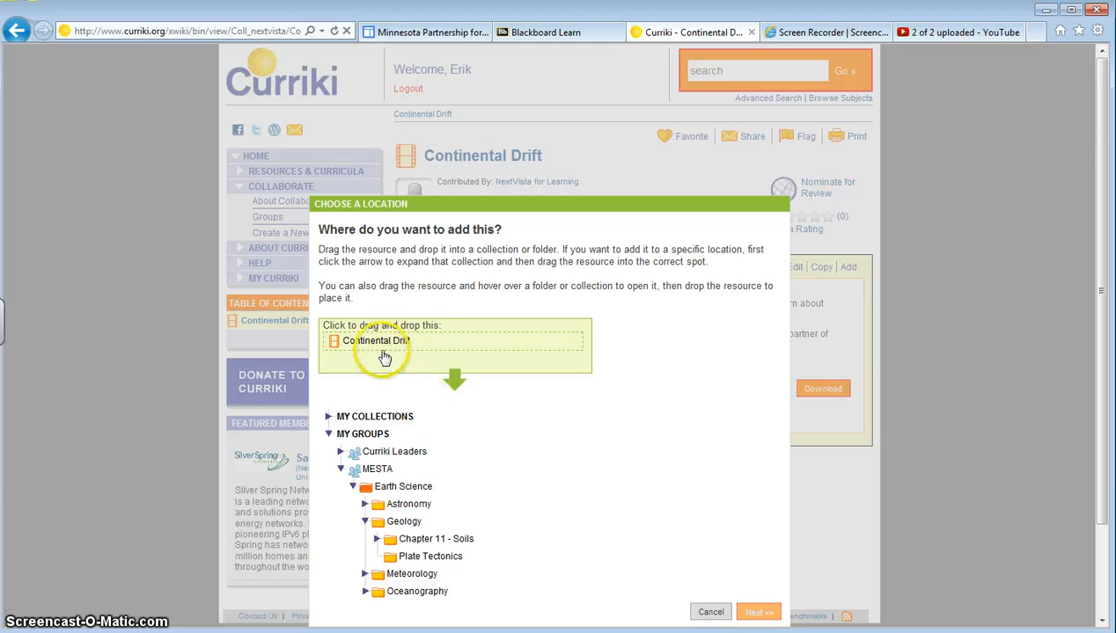
drag(381, 345, 440, 563)
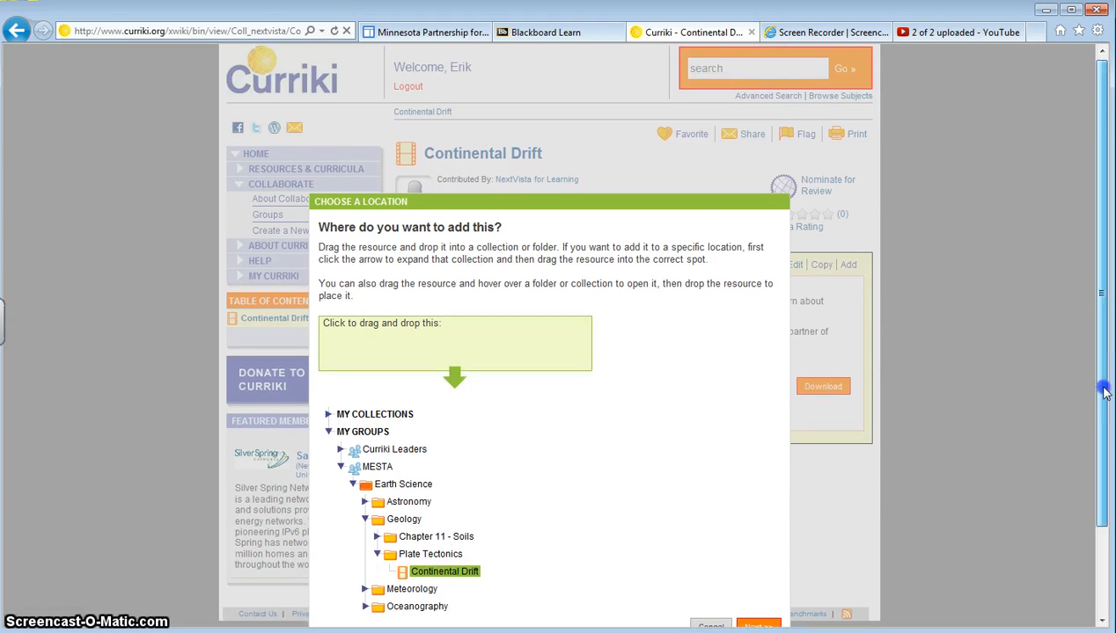
scroll(1109, 360, down, 3)
click(762, 522)
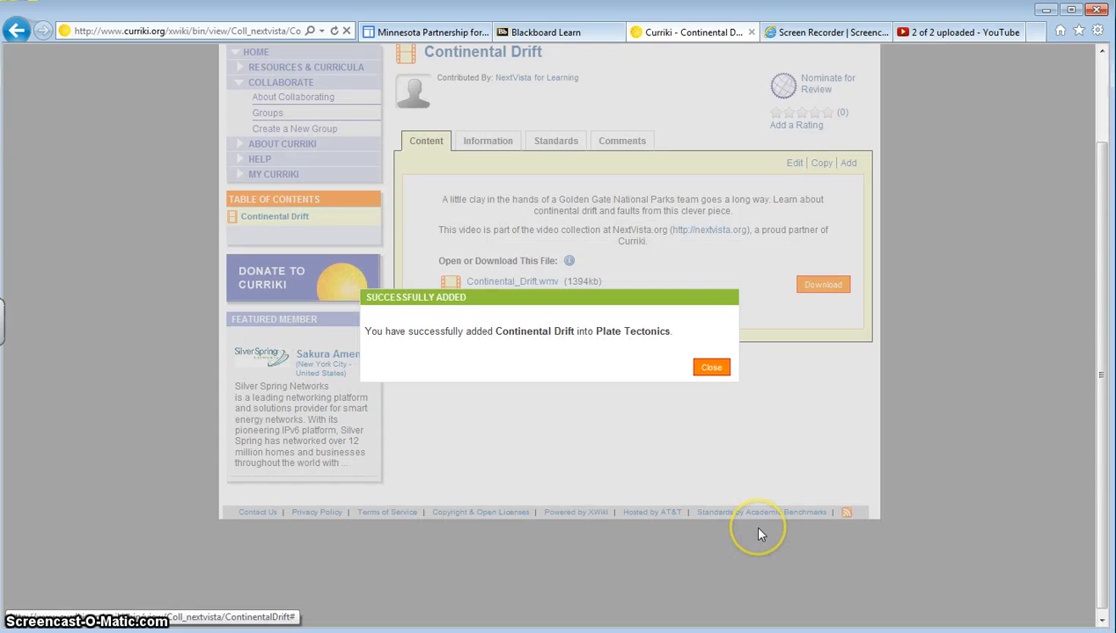
click(710, 368)
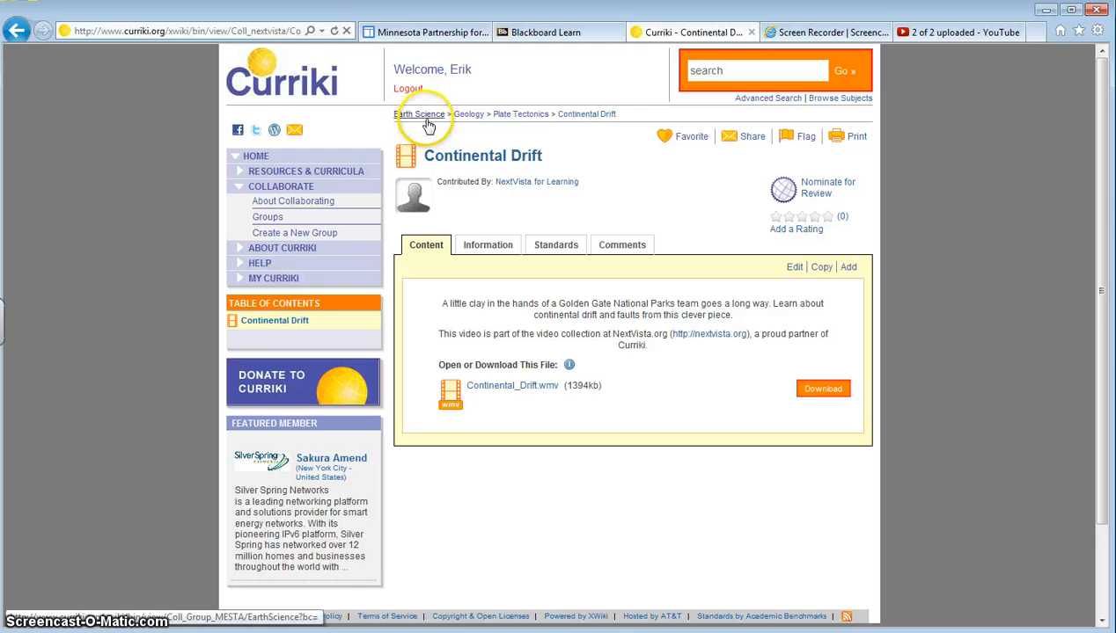
Open the Plate Tectonics folder from the breadcrumb trail.
click(520, 115)
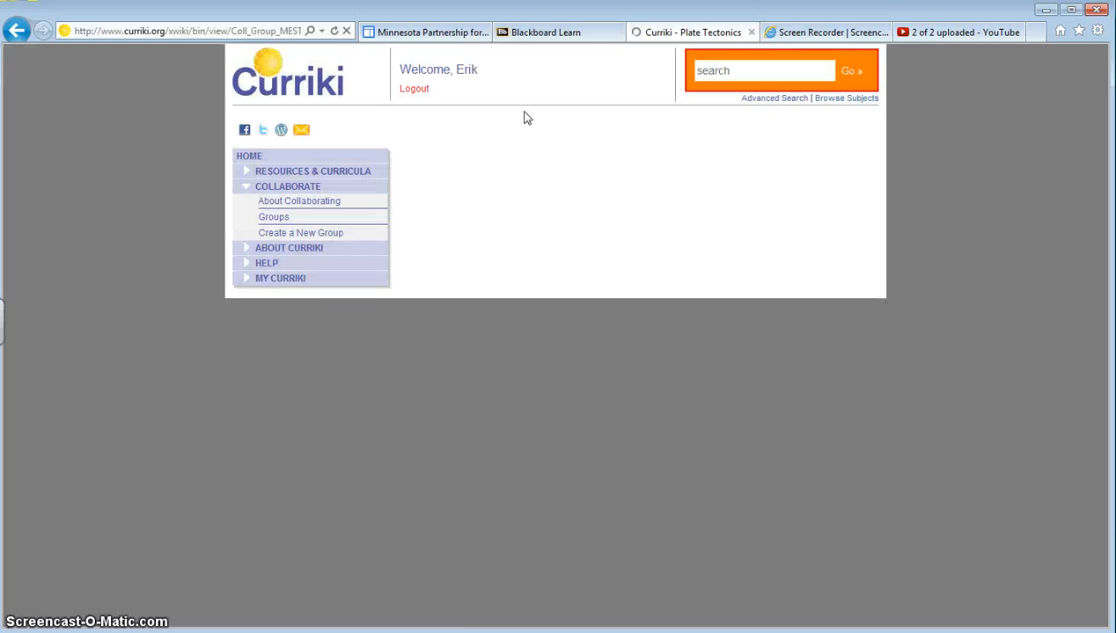